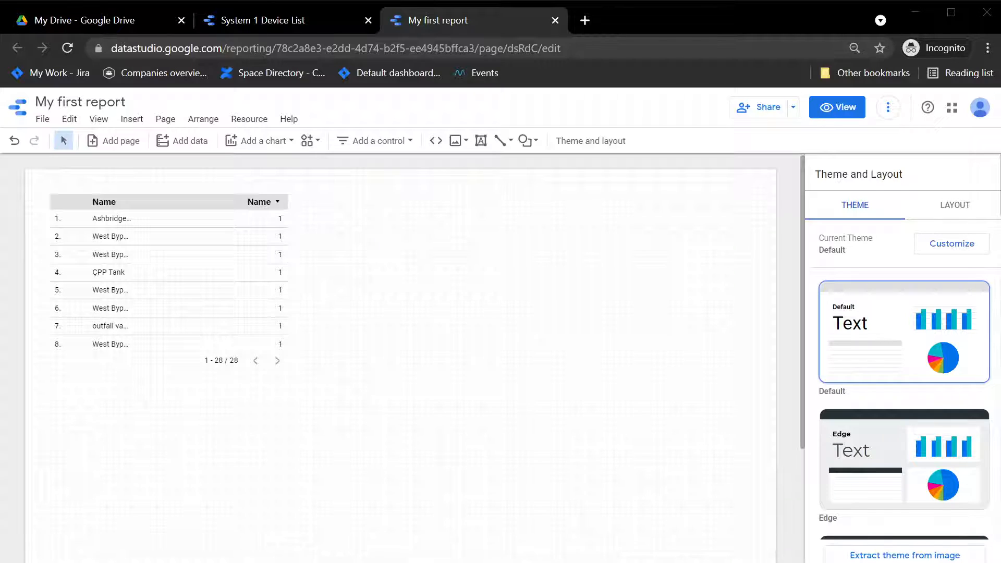
Add Type, Short Description, Status and Status Code to the device table's dimensions, with Type first, and remove the Name metric.
left_click(208, 268)
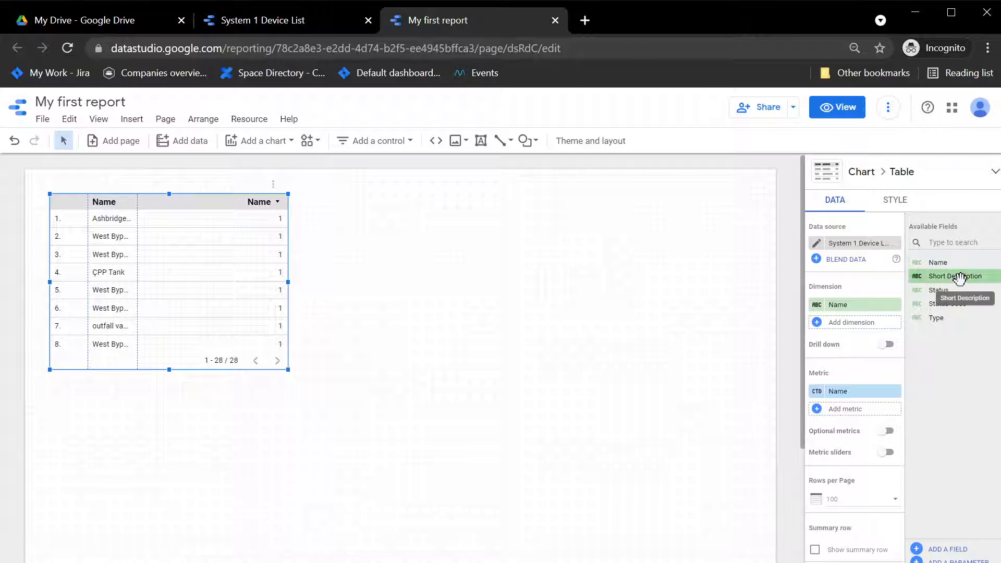
left_click_drag(957, 276, 860, 333)
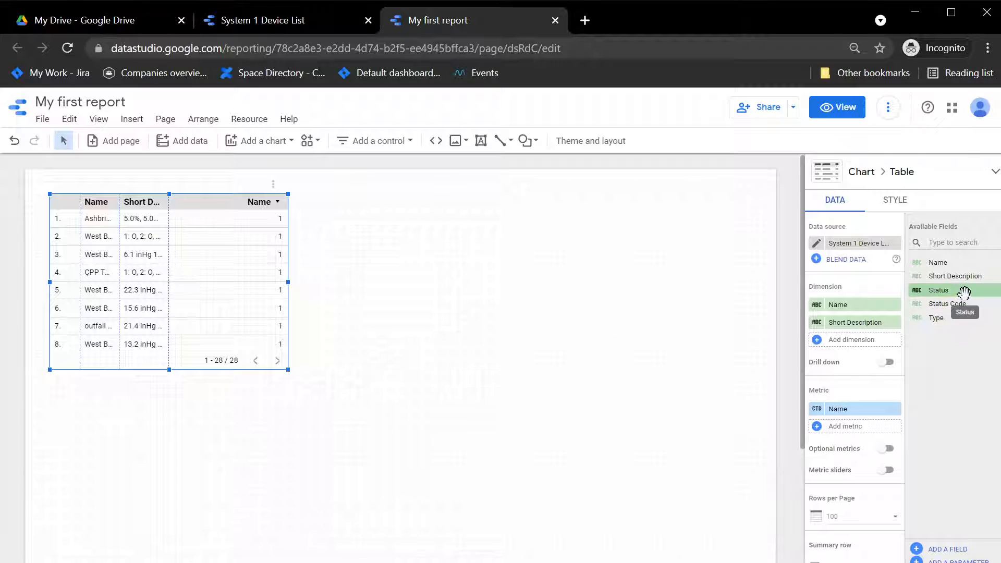
left_click_drag(948, 290, 850, 355)
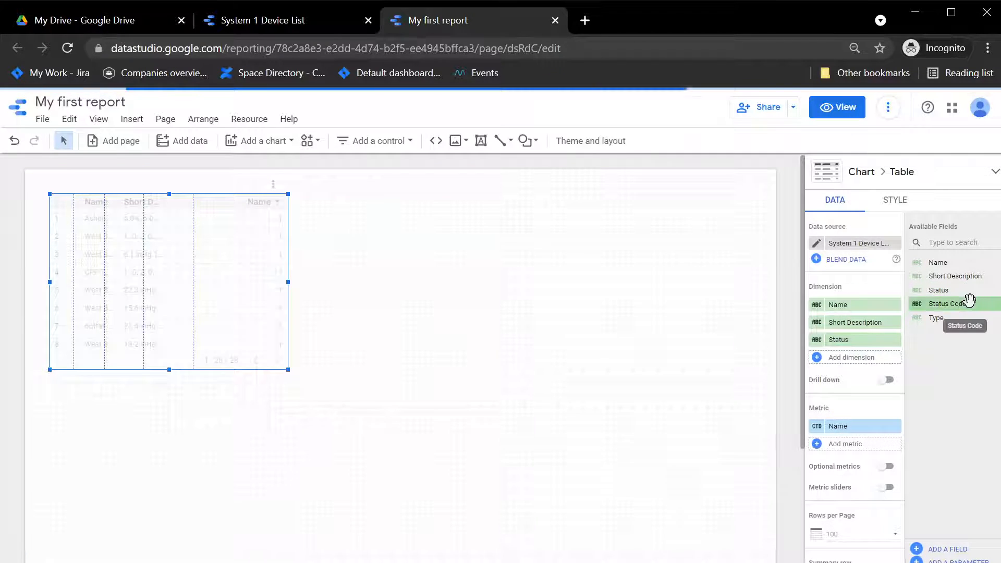
left_click_drag(968, 301, 858, 367)
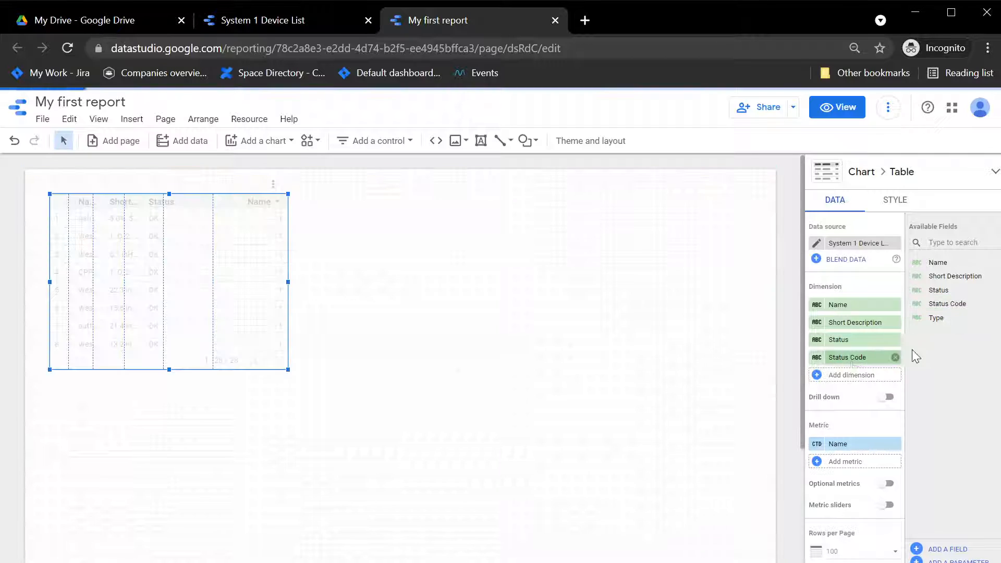
left_click_drag(936, 316, 841, 306)
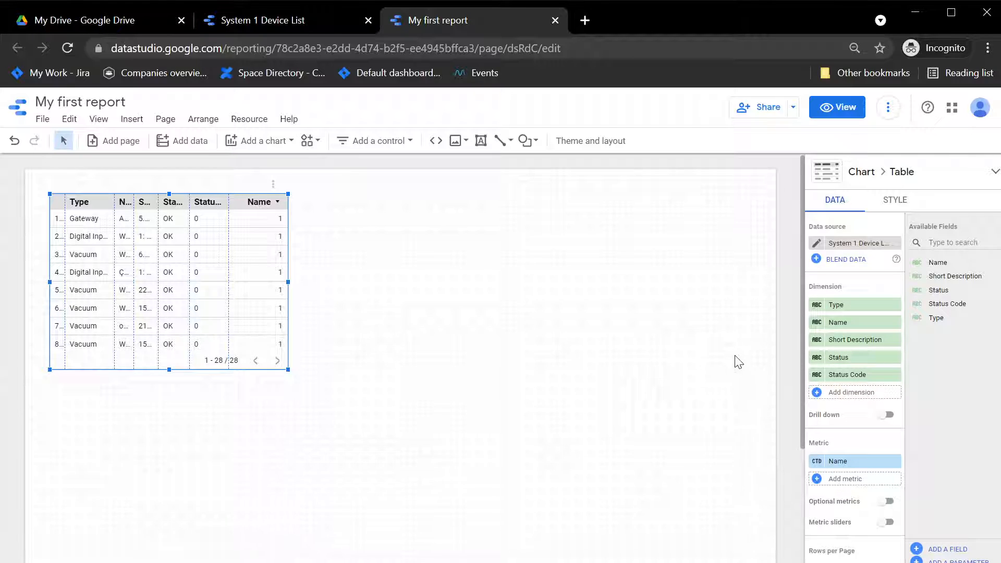
mouse_move(897, 462)
left_click(895, 462)
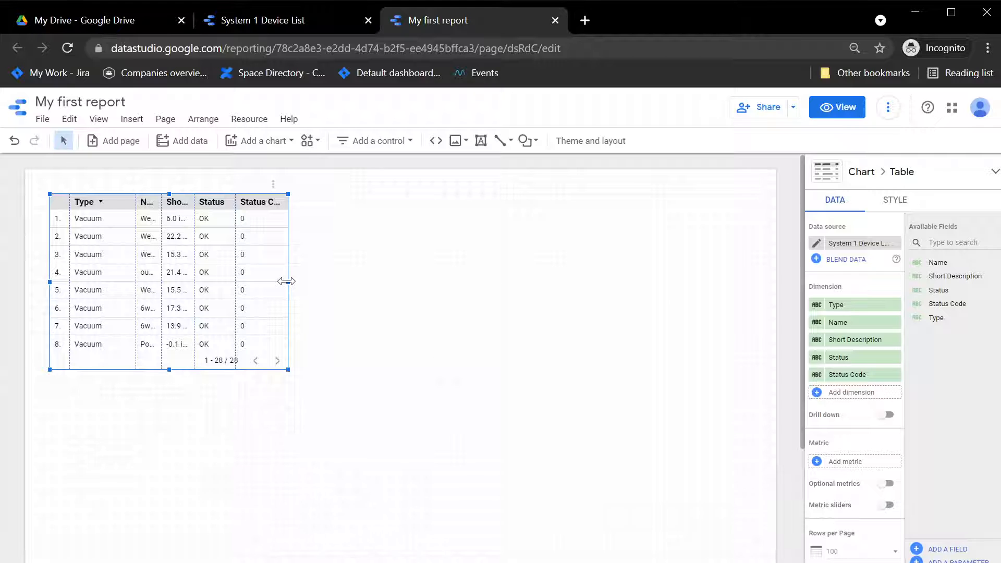
Widen the table to span most of the page width, then narrow the Type column and widen the Name and Short Description columns.
left_click_drag(288, 282, 366, 290)
left_click_drag(449, 312, 594, 308)
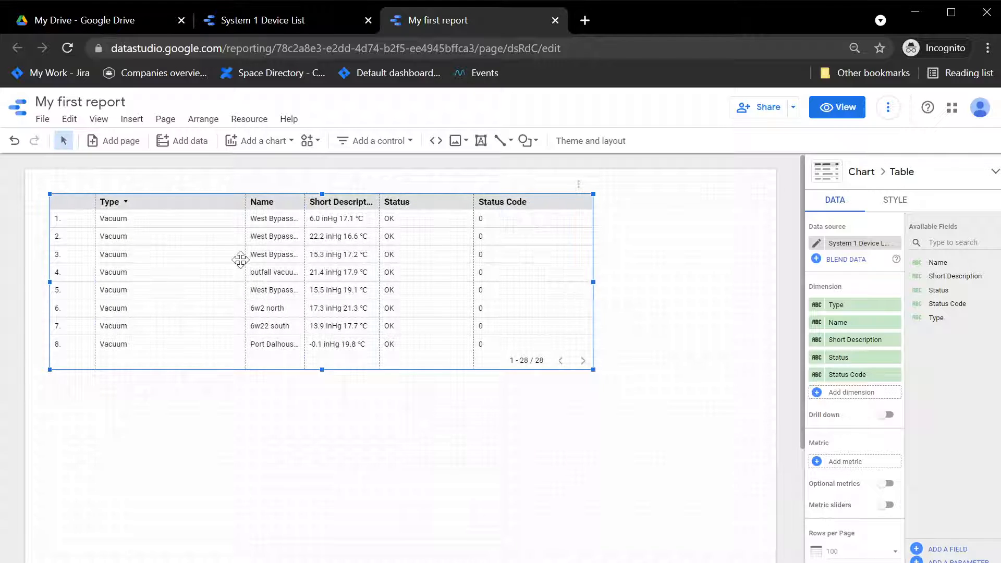
left_click_drag(245, 254, 148, 256)
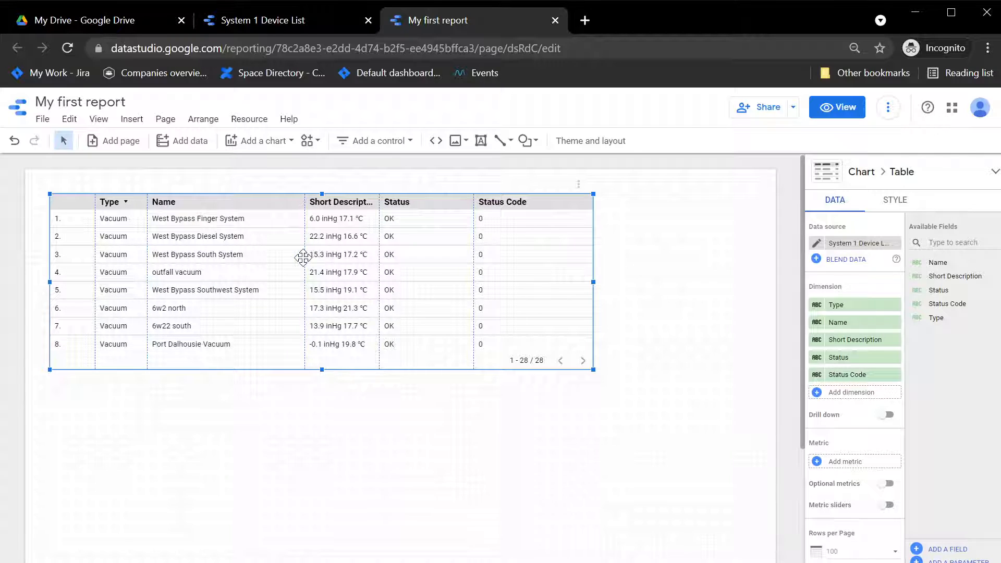
left_click_drag(307, 264, 273, 264)
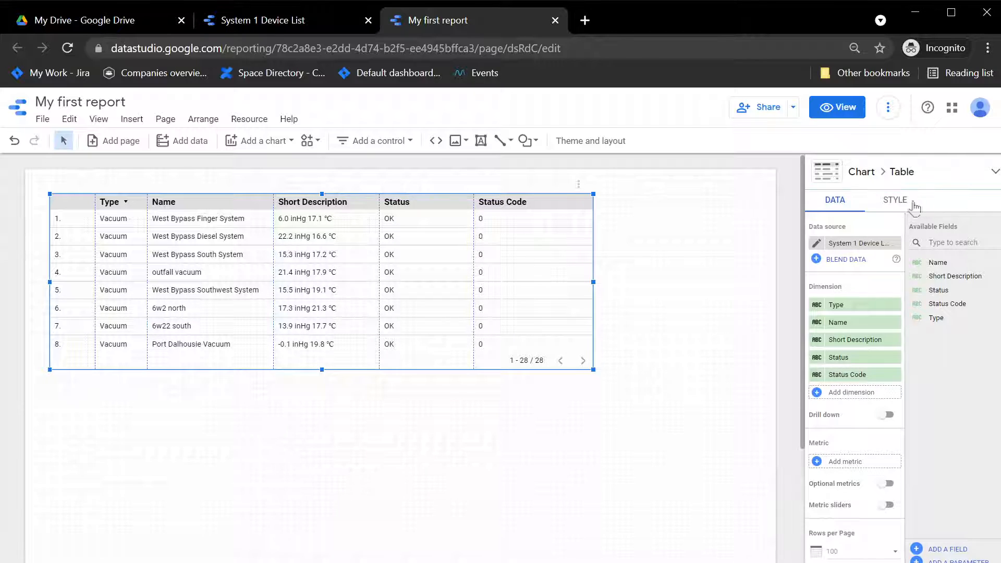
Create a single-color conditional formatting rule for the table with the condition Status Code equal to 0.
left_click(892, 201)
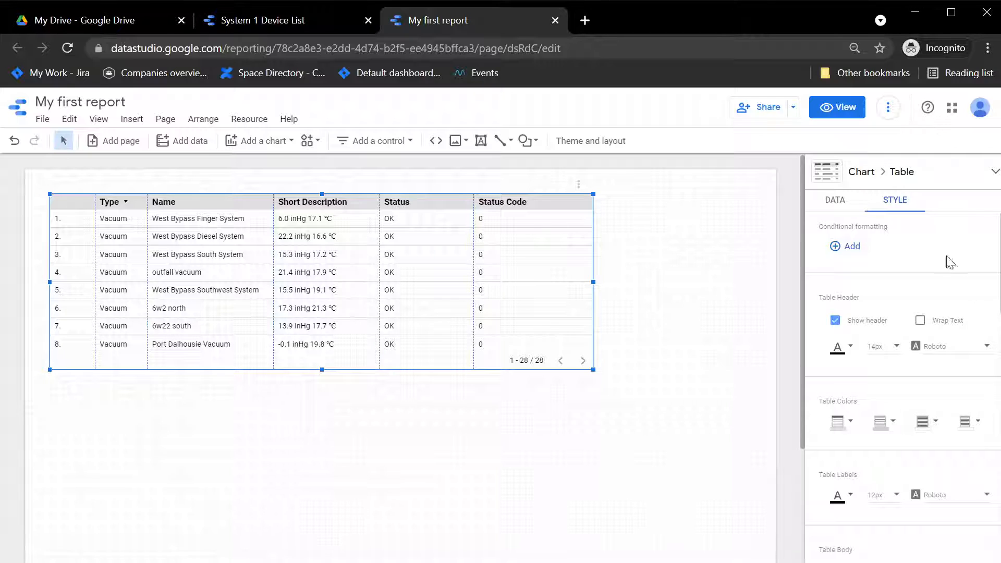
left_click(850, 253)
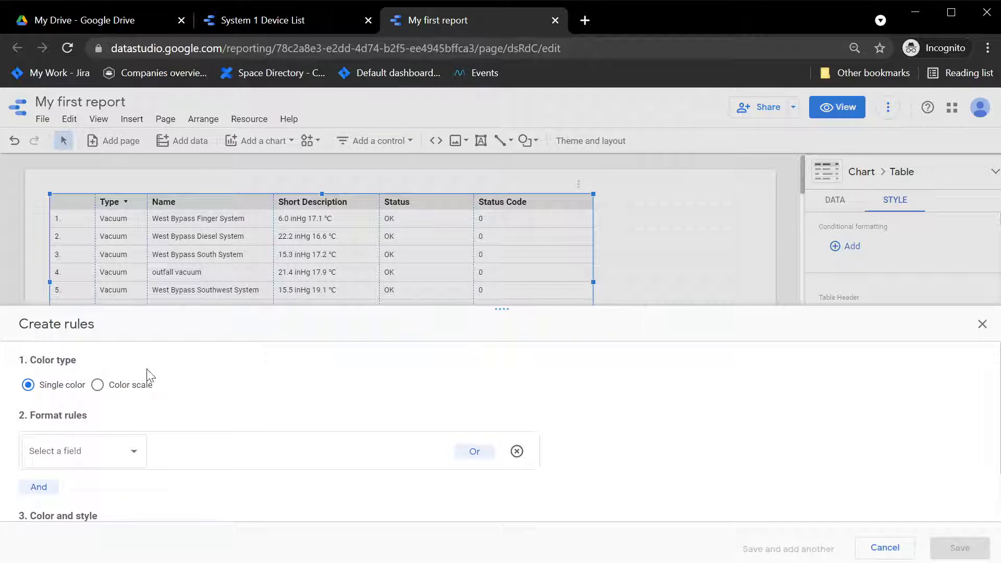
left_click(46, 448)
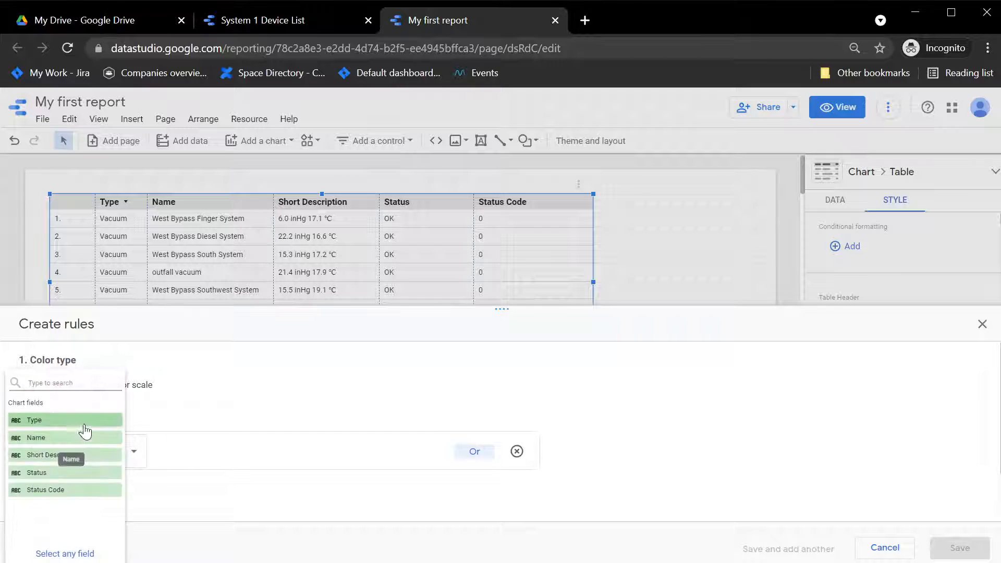
left_click(51, 490)
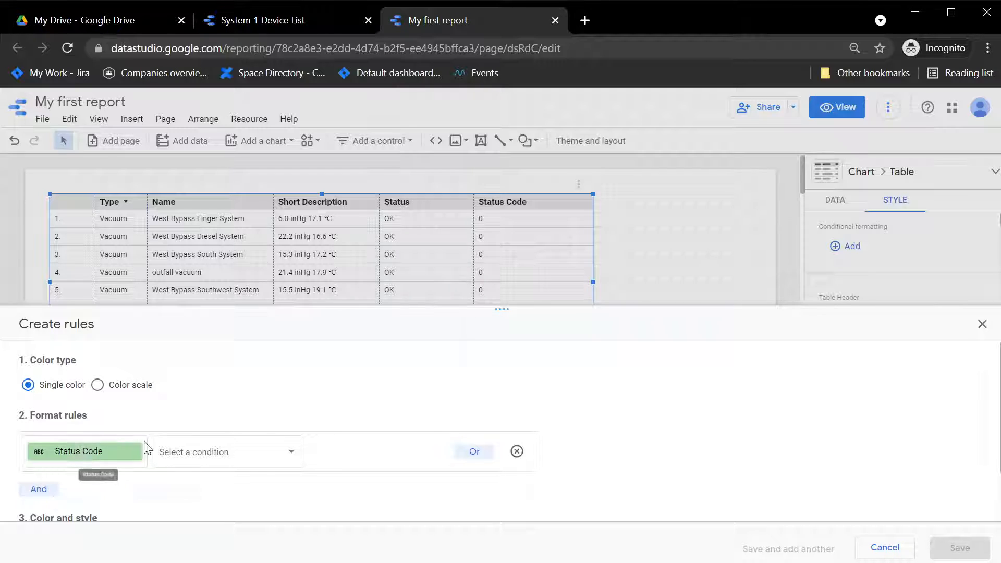
left_click(224, 453)
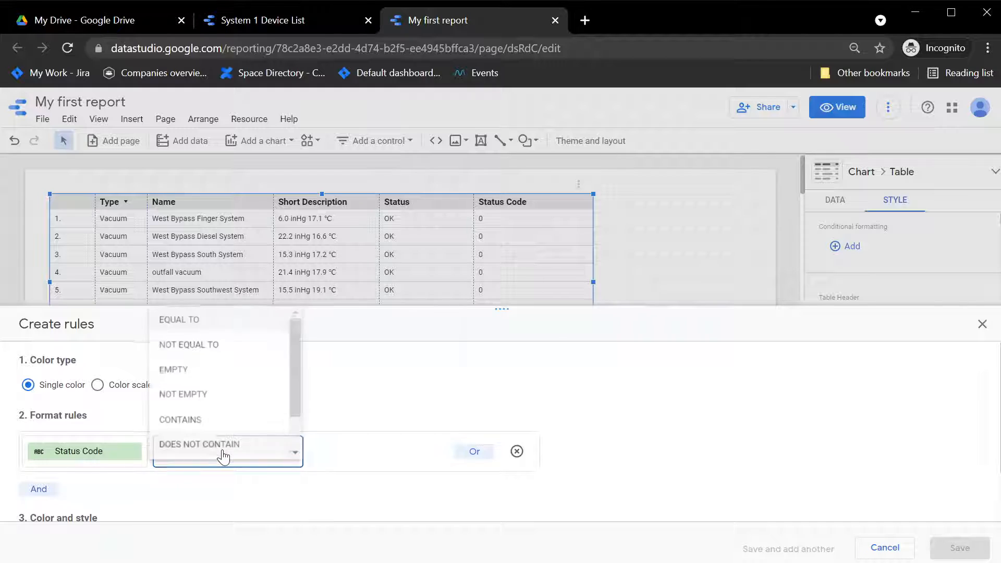
left_click(215, 313)
left_click(347, 450)
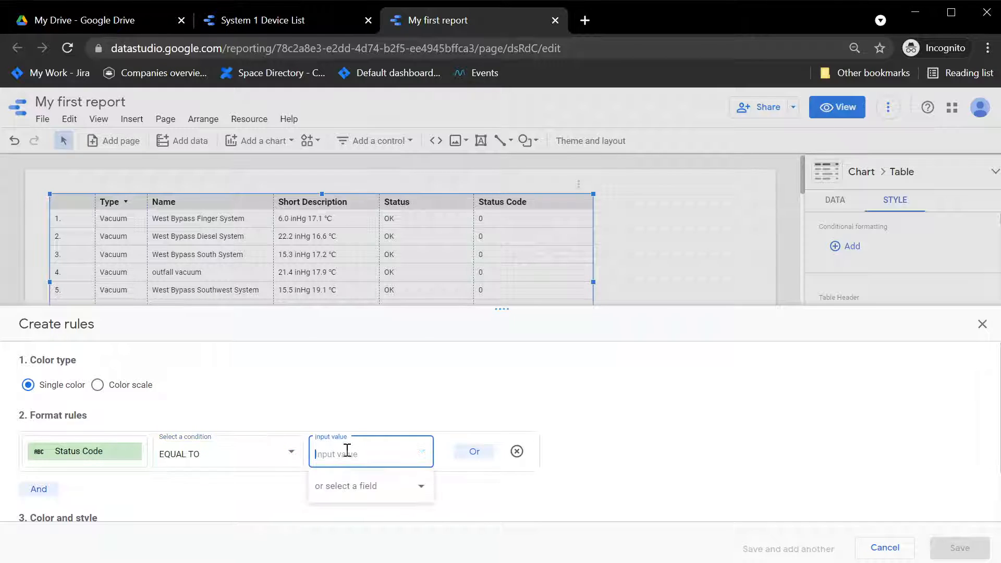
type("0")
Give the Status Code 0 rule a light green background on the entire row and save it.
scroll(626, 499, "down", 2)
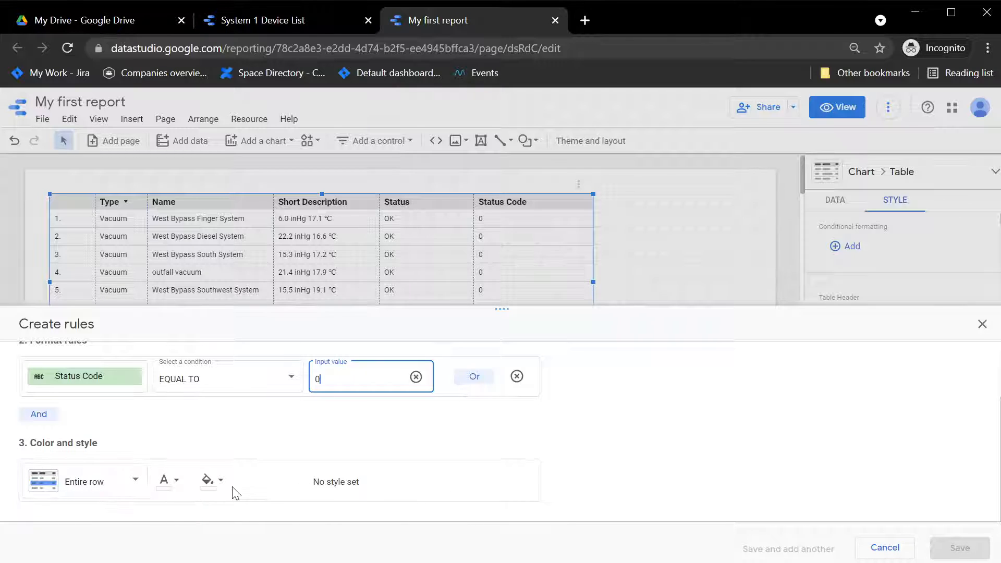
left_click(211, 492)
left_click(318, 472)
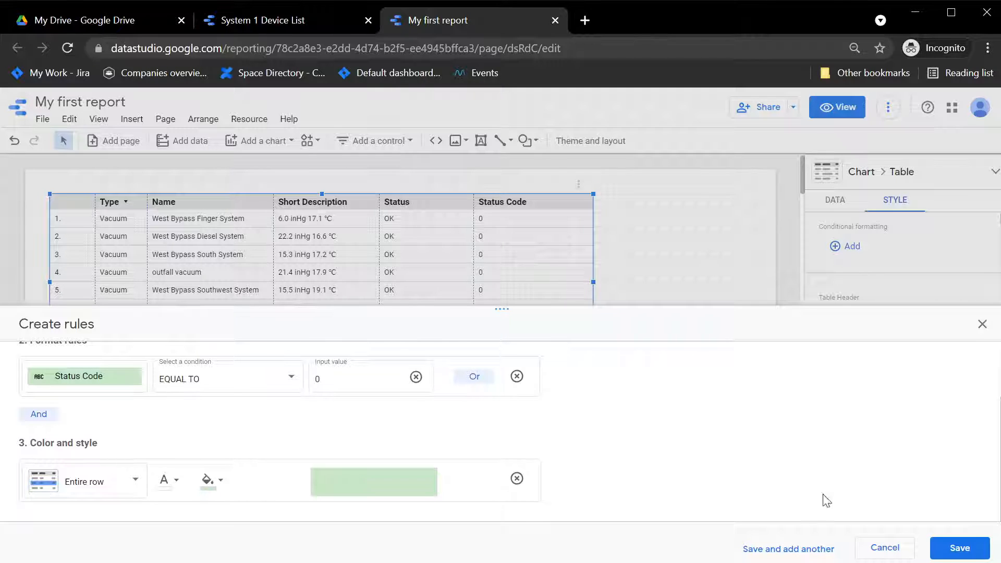
left_click(959, 548)
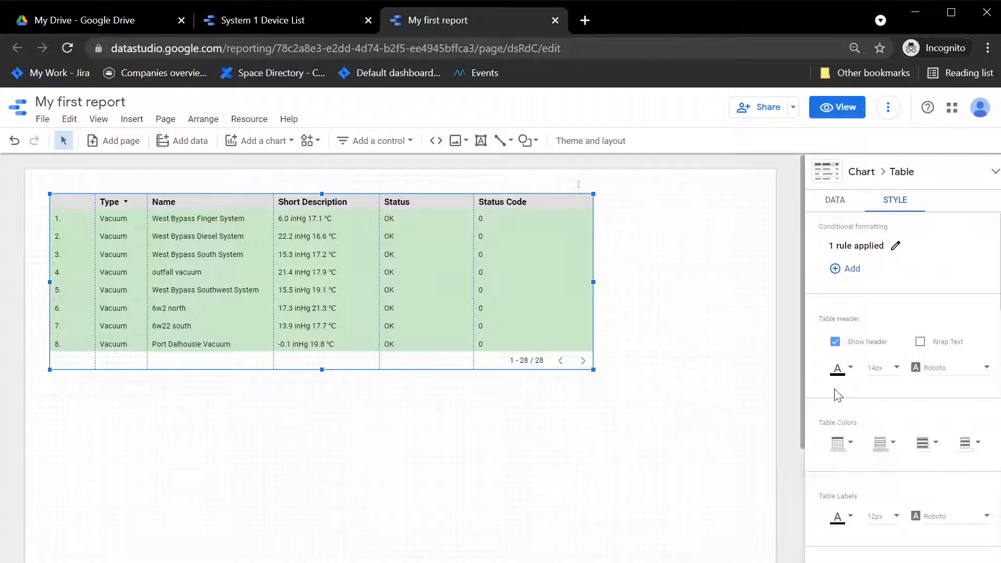
Edit the Status Code 0 rule so that its formatting applies to the Status Code column instead of the entire row.
scroll(837, 395, "down", 3)
scroll(886, 313, "up", 3)
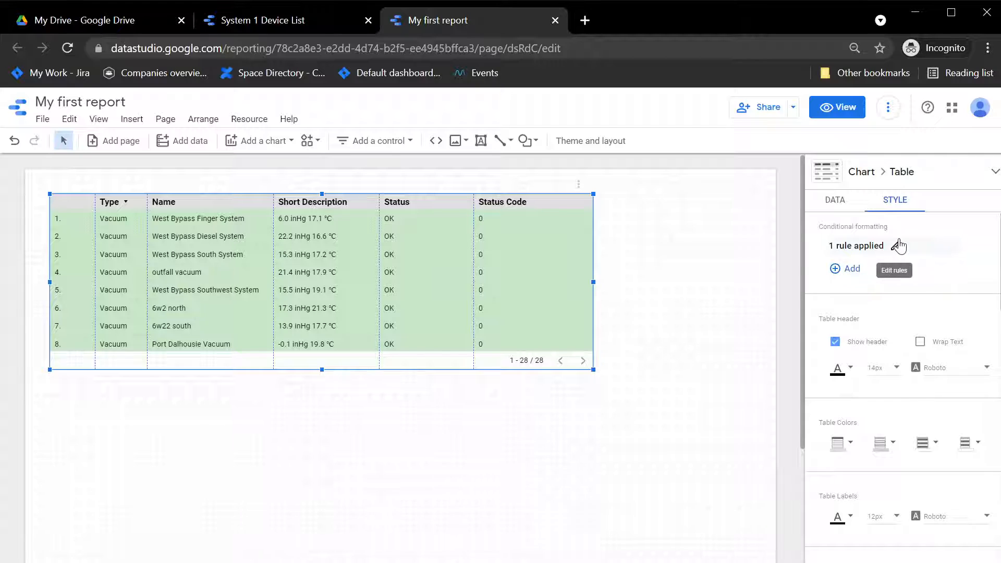
left_click(897, 245)
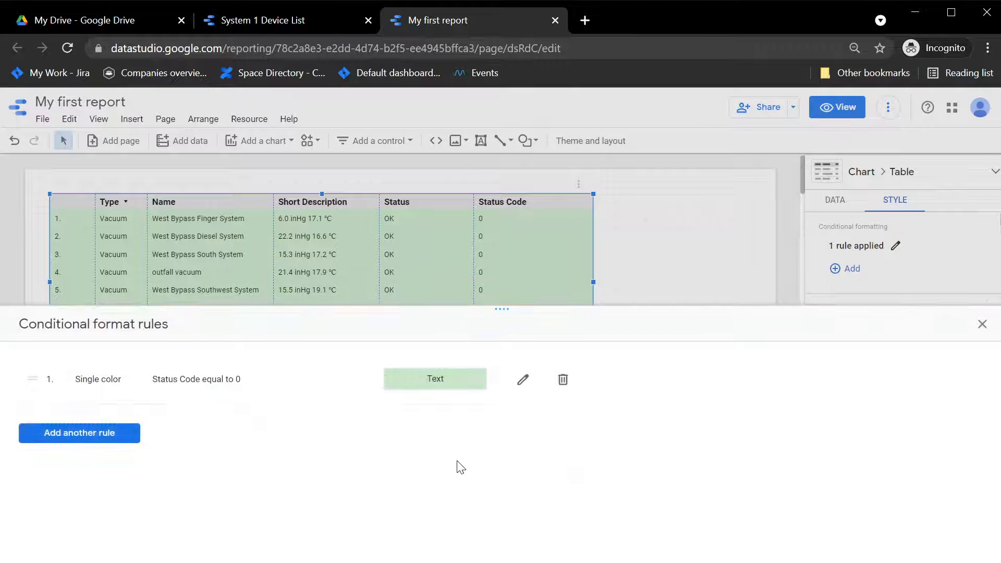
left_click(523, 379)
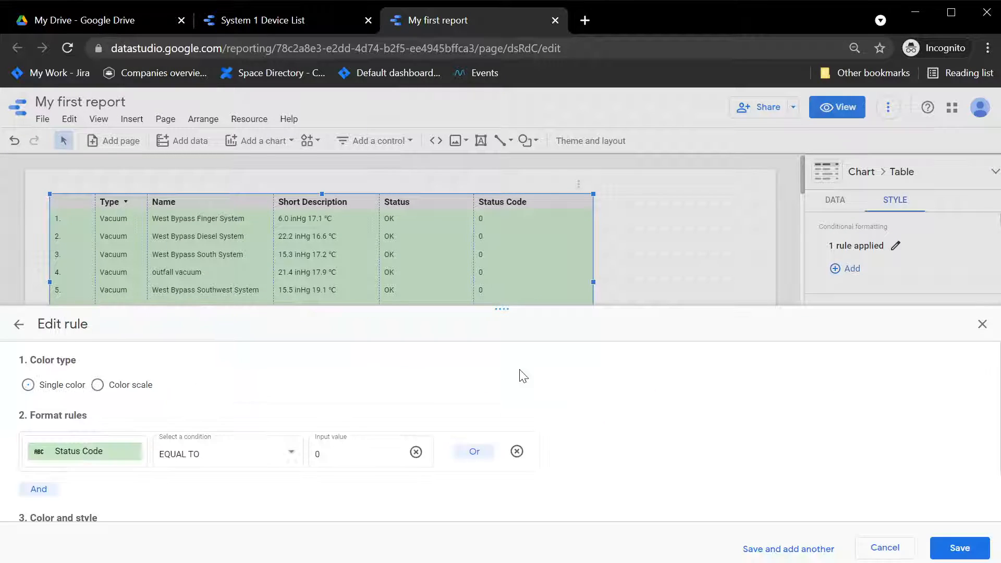
scroll(144, 501, "down", 1)
scroll(146, 485, "down", 1)
left_click(79, 480)
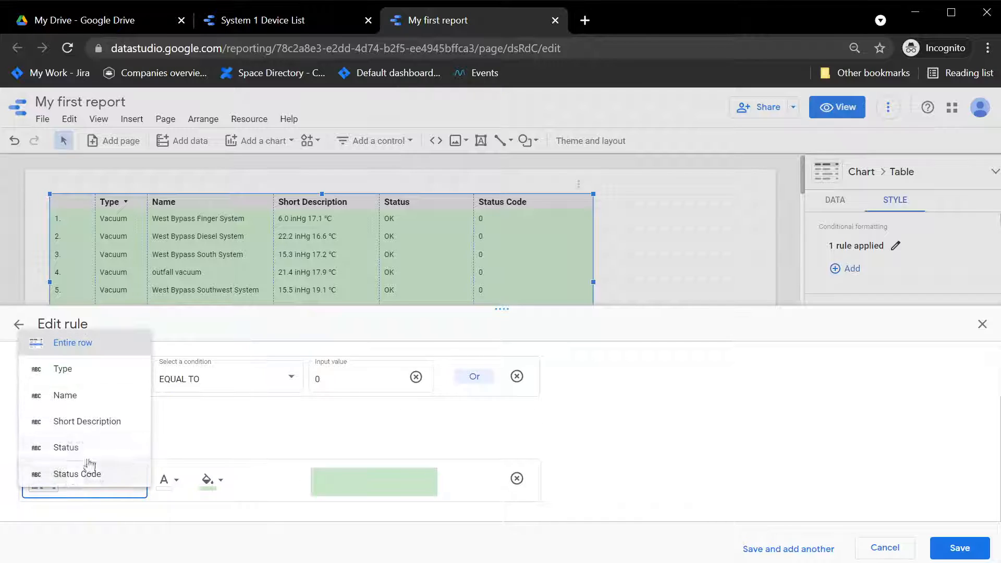
left_click(83, 474)
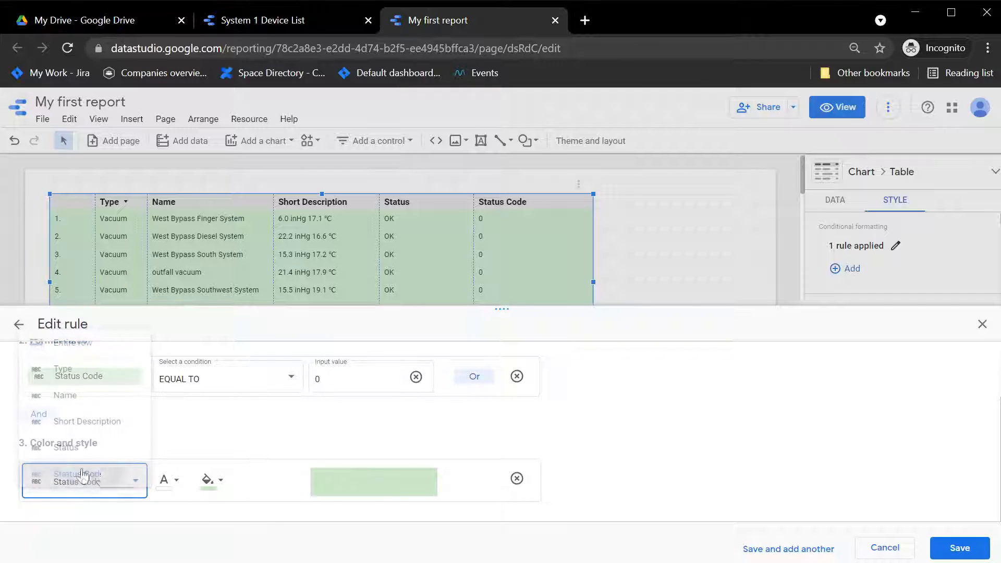
Make the rule's font color transparent, save the edited rule and close the list of conditional format rules.
left_click(159, 484)
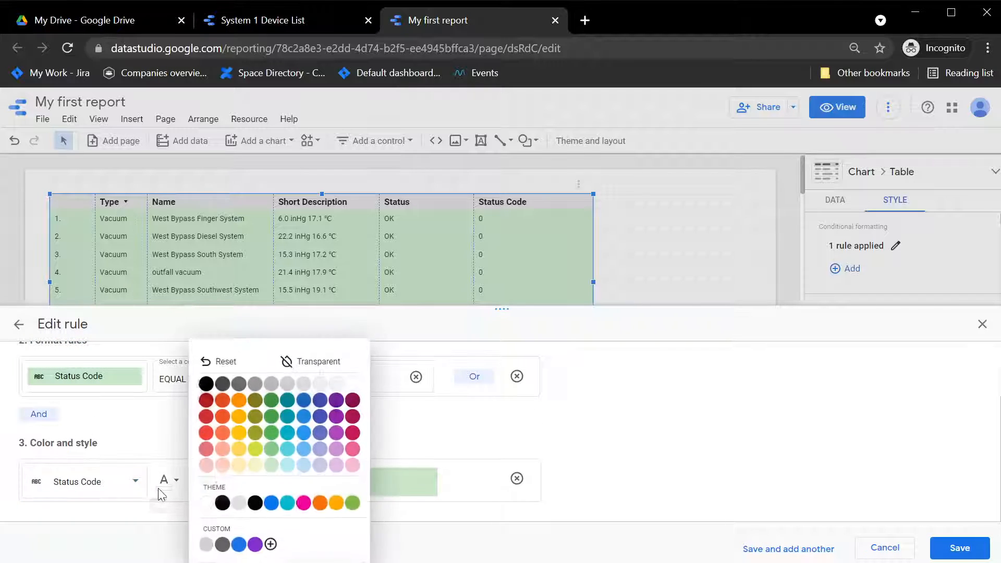
left_click(333, 366)
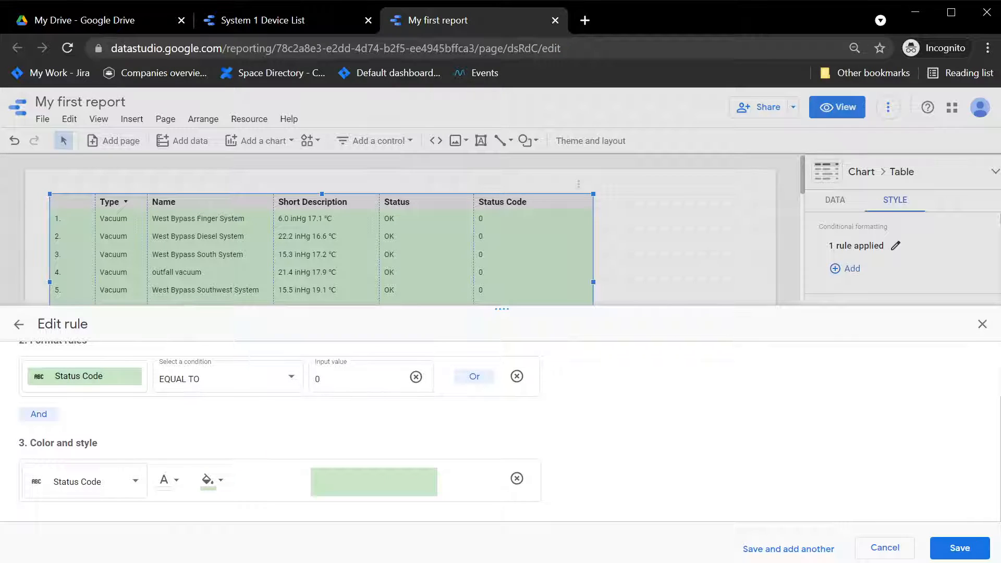
left_click(960, 547)
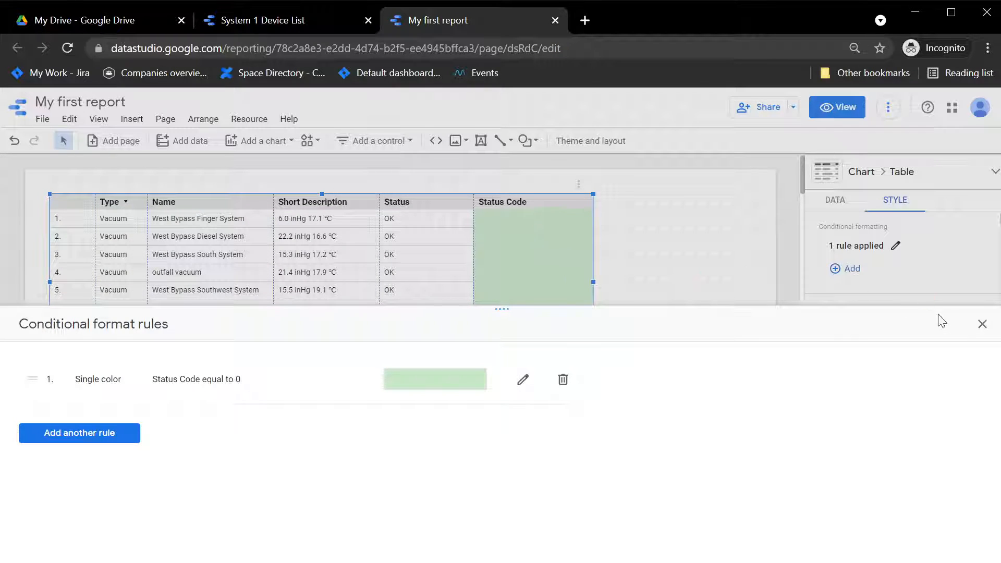
left_click(981, 324)
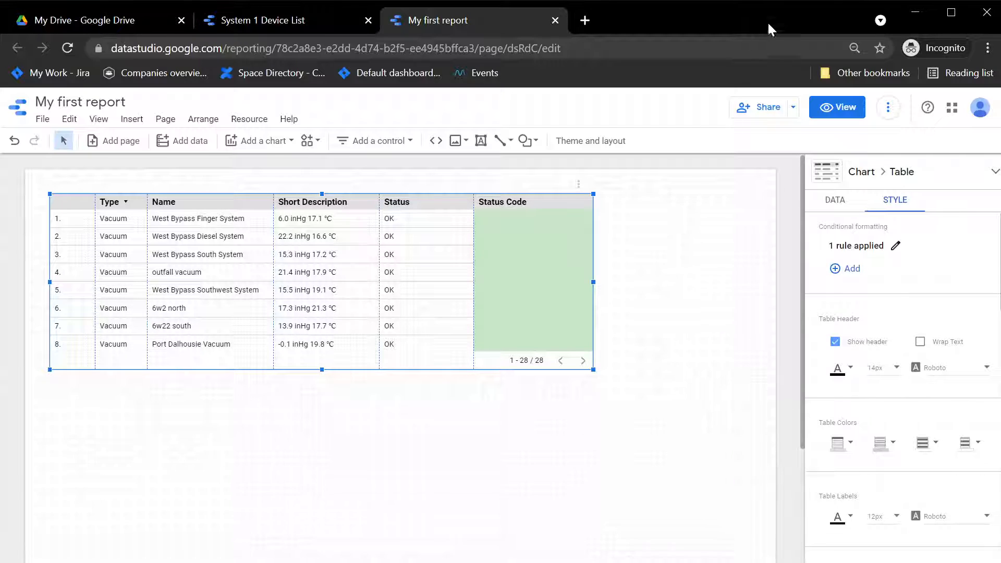
Add a second single-color conditional formatting rule with the condition Status Code equal to 1.
left_click(844, 269)
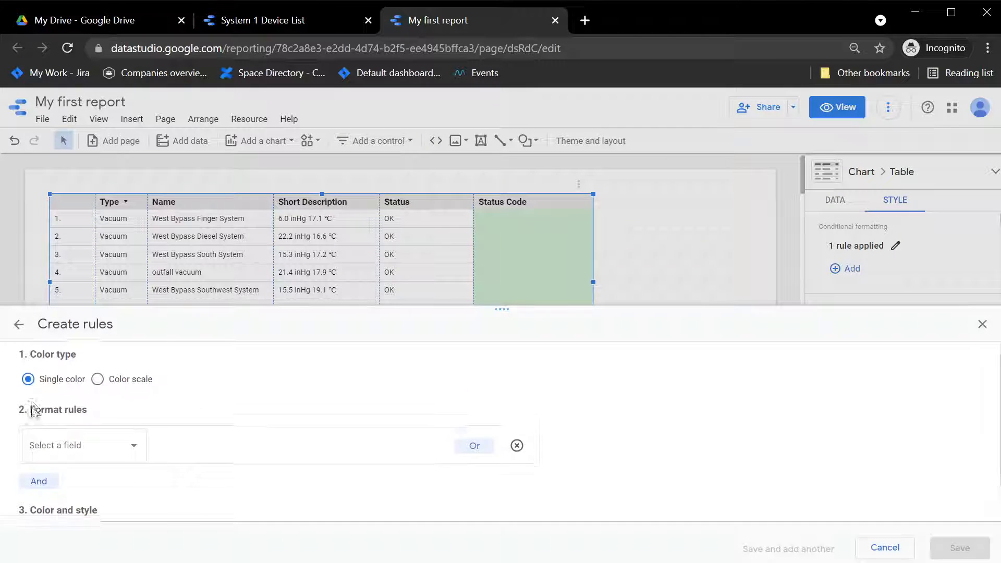
scroll(52, 402, "down", 2)
left_click(89, 376)
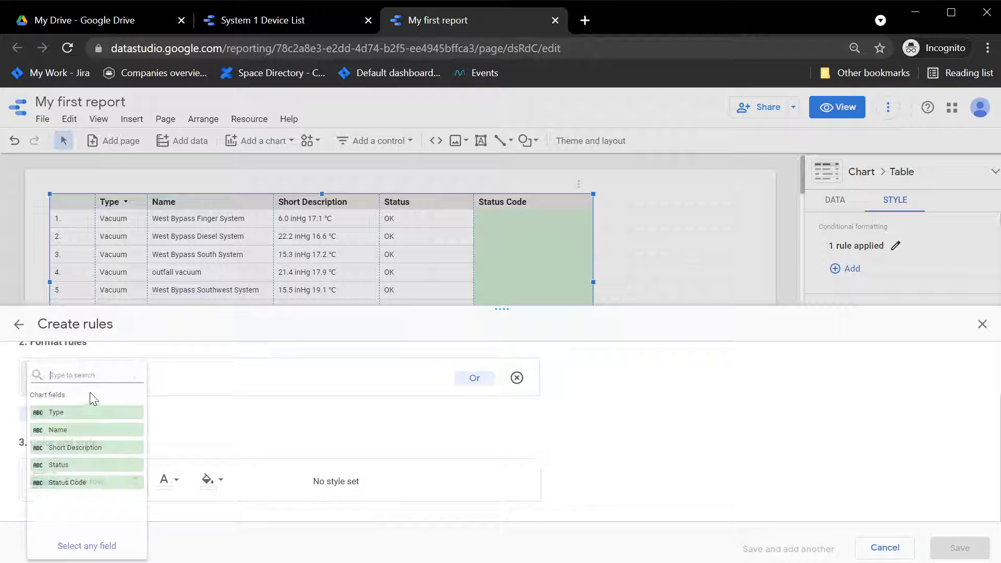
left_click(89, 482)
left_click(185, 383)
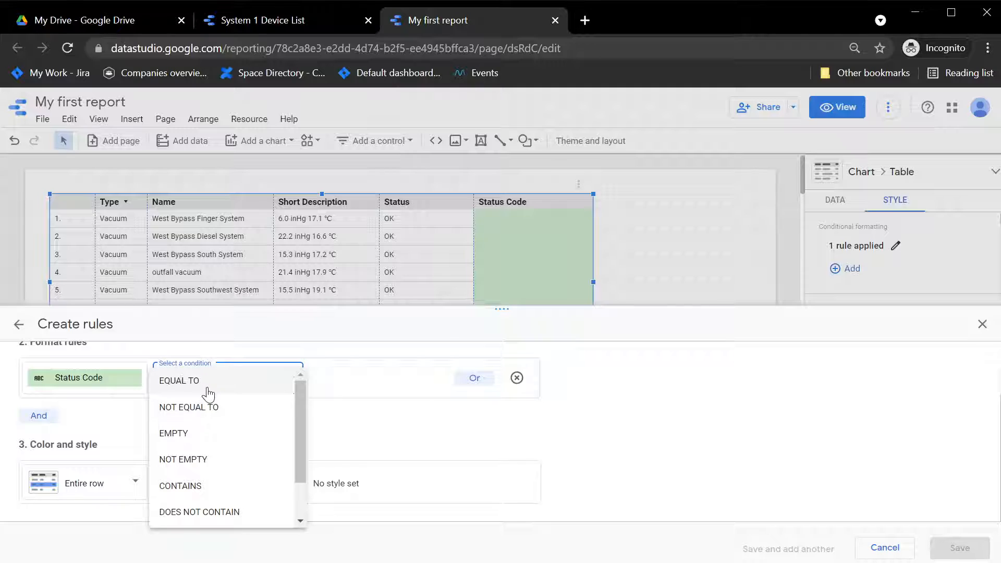
left_click(182, 382)
left_click(357, 381)
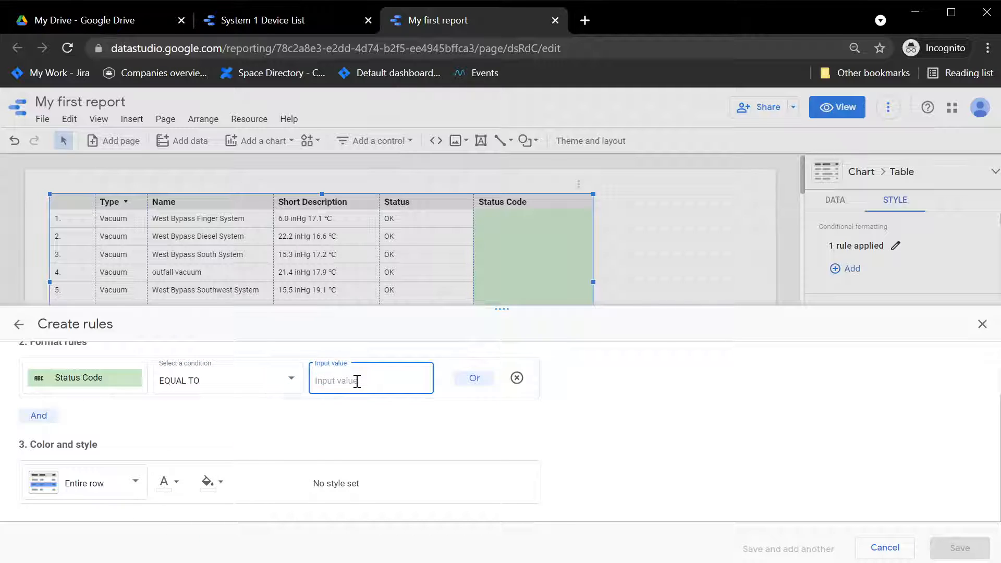
type("1")
Apply the Status Code 1 rule to the Status Code column with a light yellow background and transparent font, and save it.
left_click(85, 485)
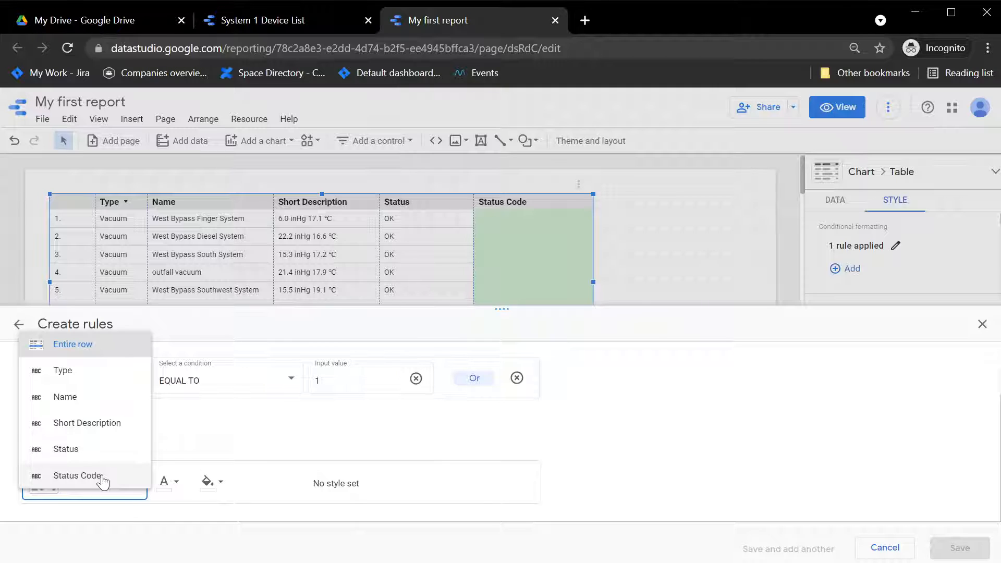
left_click(102, 480)
left_click(208, 482)
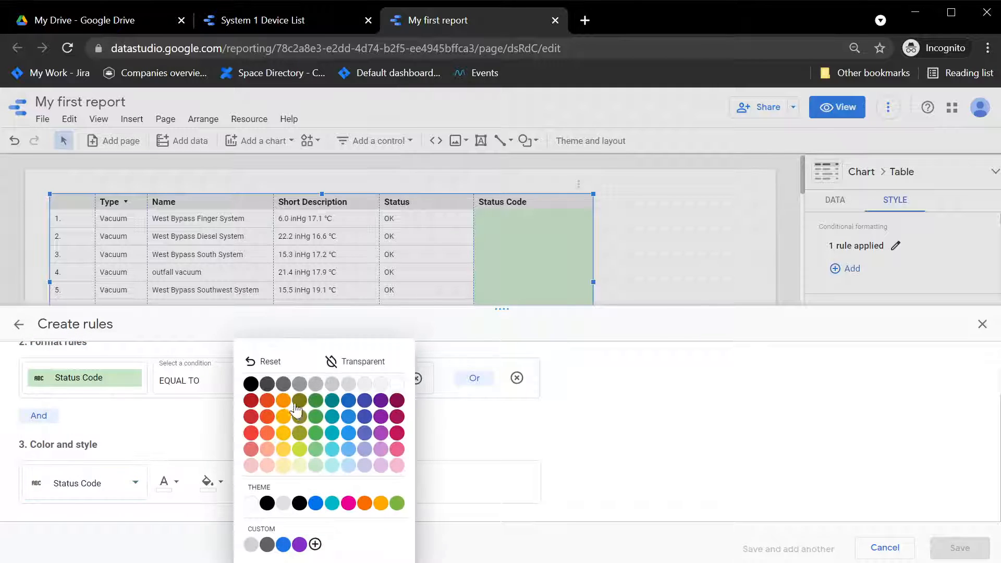
left_click(283, 465)
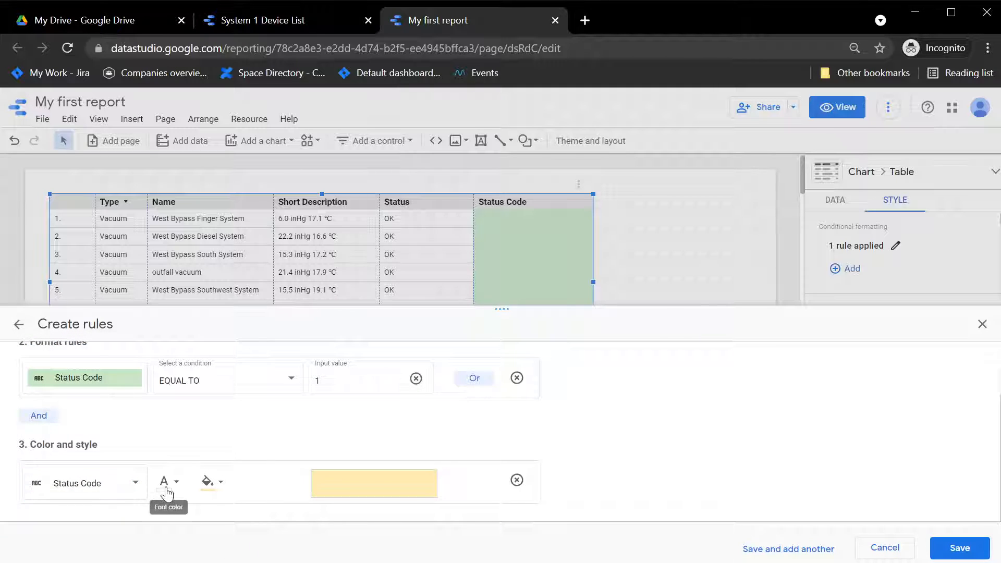
left_click(165, 489)
left_click(290, 362)
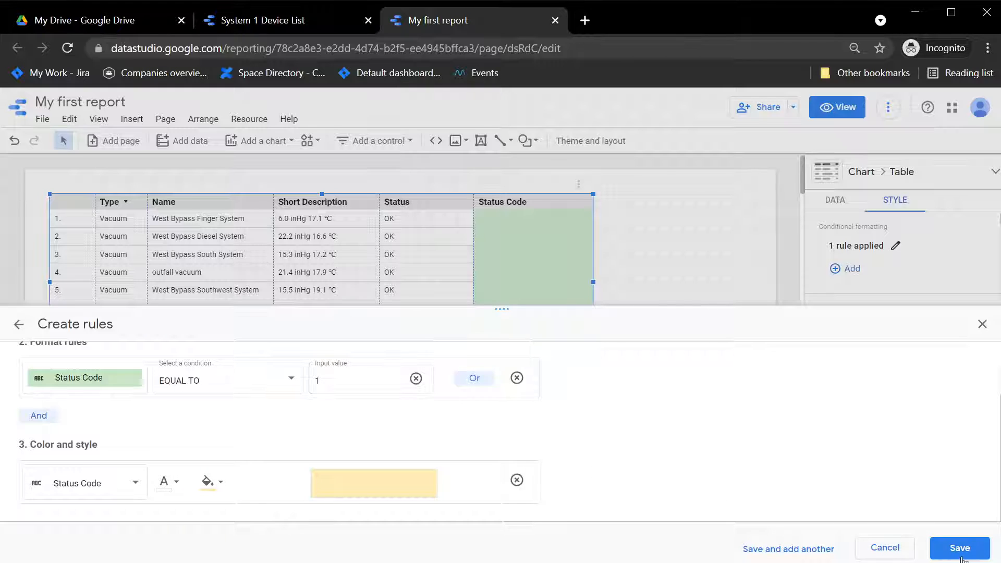
left_click(961, 556)
Add a third conditional formatting rule with the condition Status Code equal to 2.
left_click(822, 266)
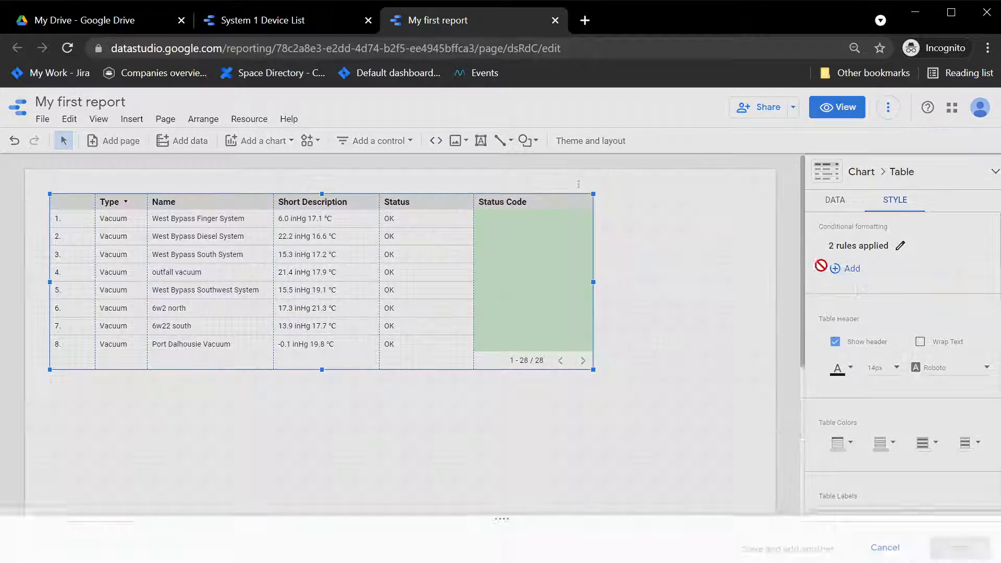
scroll(270, 464, "down", 2)
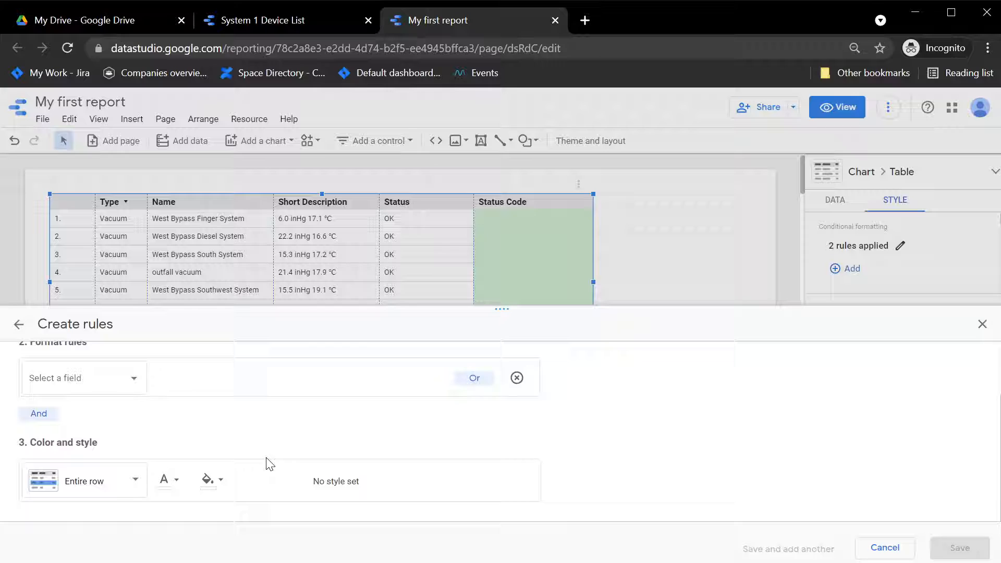
left_click(97, 385)
left_click(86, 483)
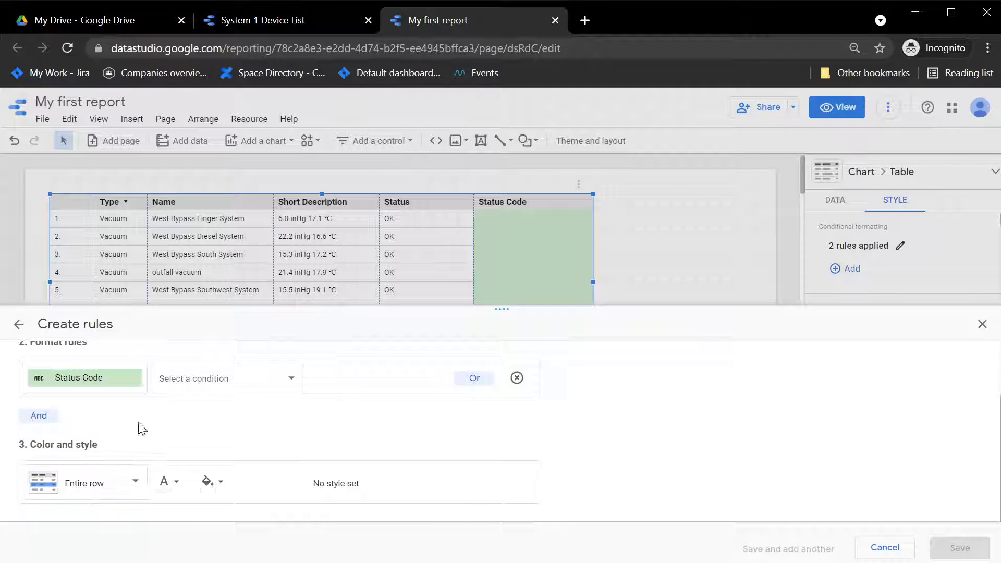
left_click(188, 386)
left_click(197, 382)
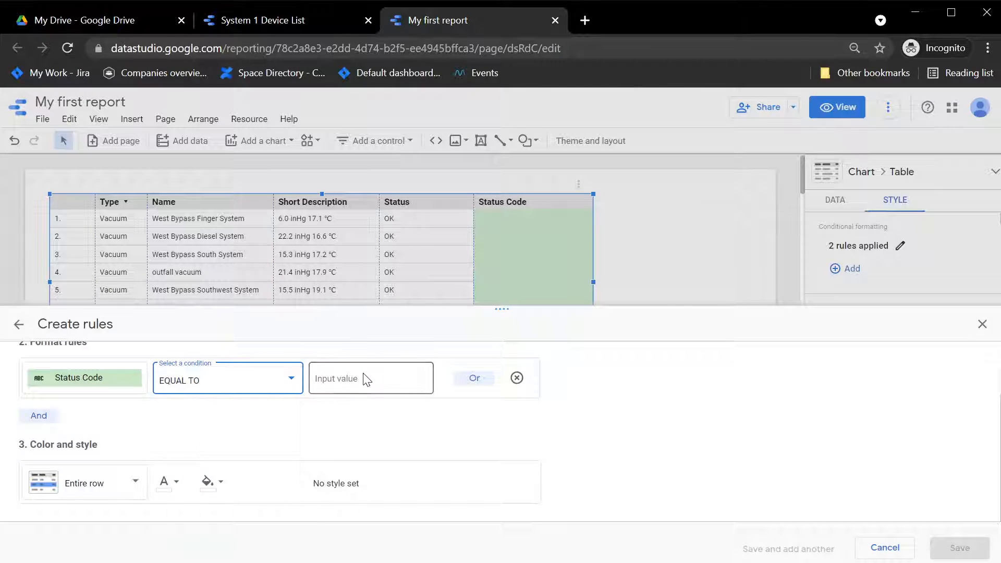
left_click(367, 379)
type("2")
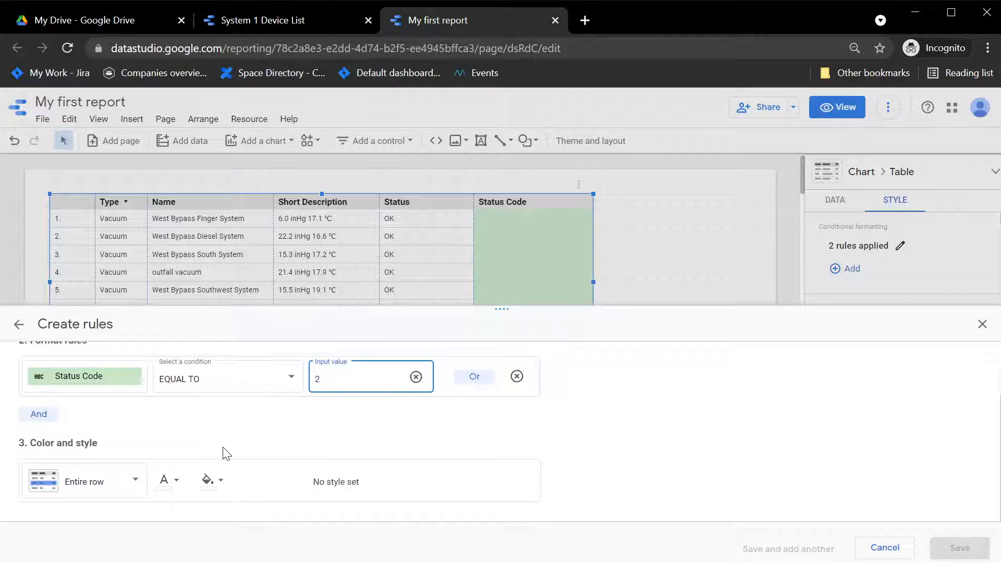
Apply the Status Code 2 rule to the Status Code column with a light red background and transparent font, and save it.
left_click(92, 489)
left_click(62, 472)
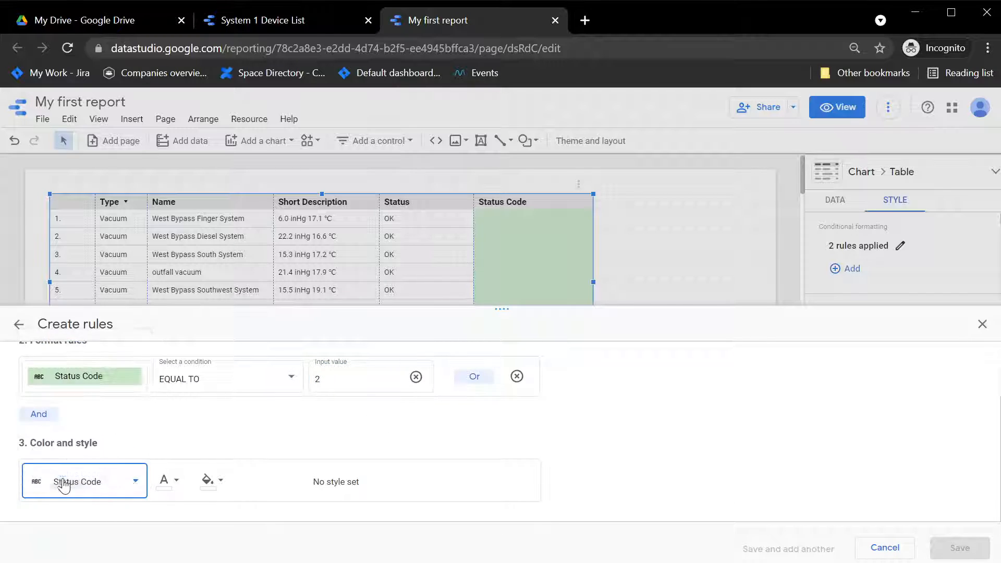
left_click(207, 480)
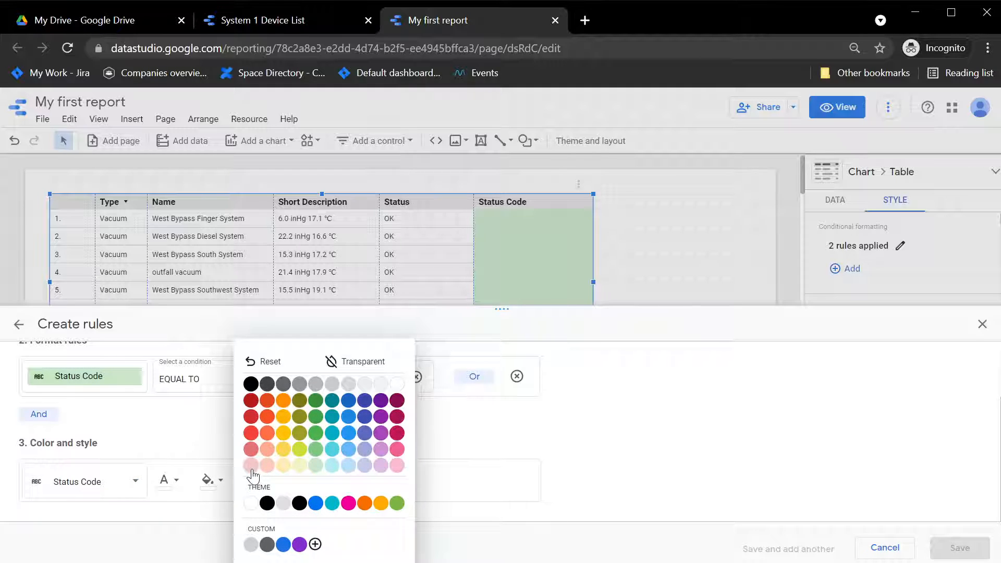
left_click(251, 466)
left_click(176, 479)
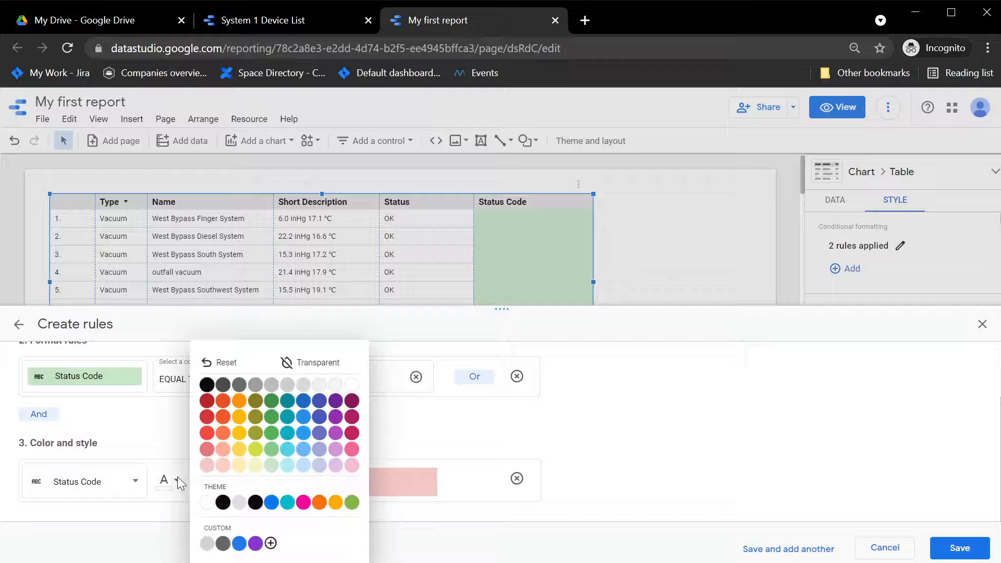
left_click(323, 365)
left_click(955, 546)
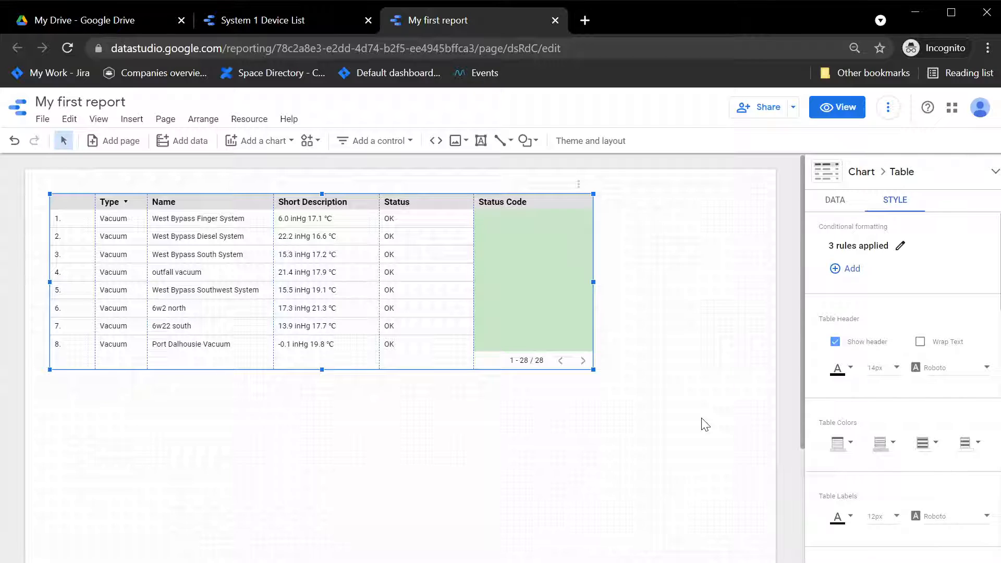
Preview the report in view mode, check the Status Code colors down to the table's last rows, and return to editing.
scroll(959, 473, "down", 10)
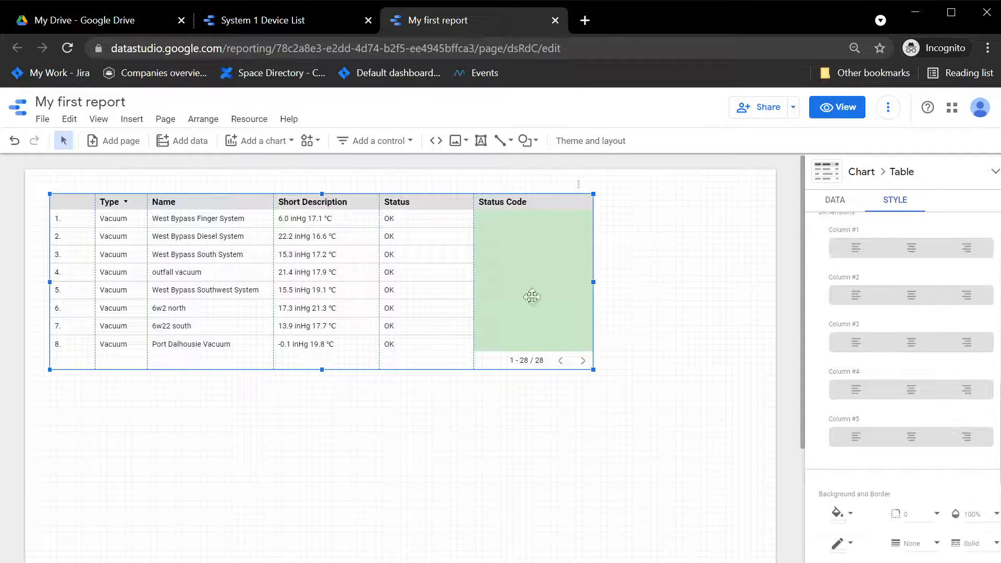
left_click(841, 118)
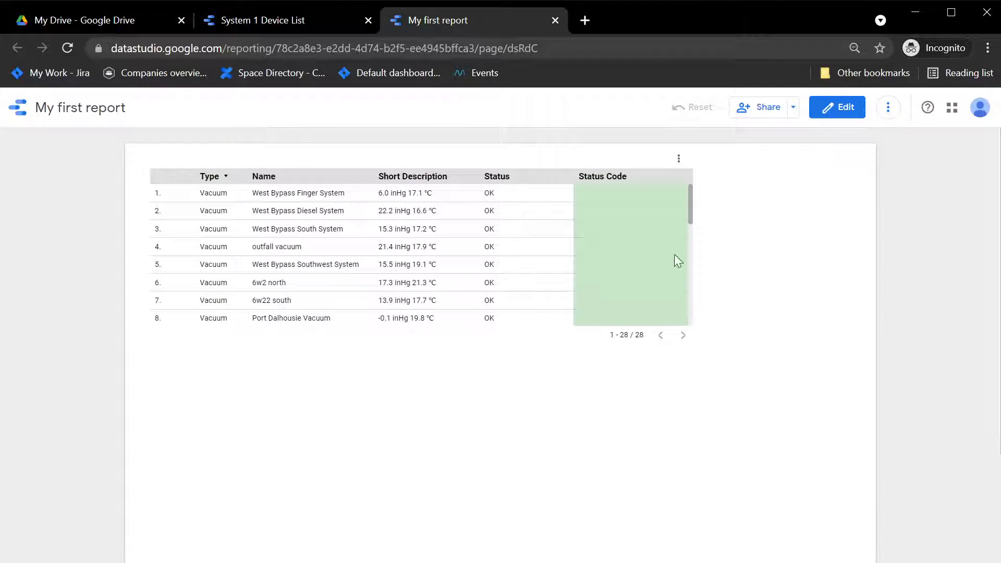
scroll(554, 228, "down", 6)
scroll(610, 258, "down", 3)
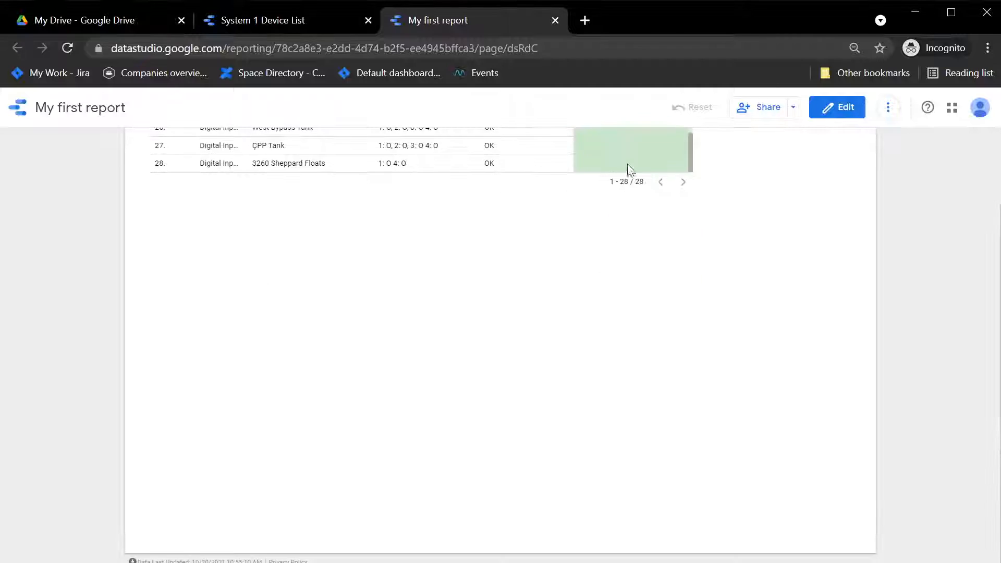
scroll(631, 172, "up", 3)
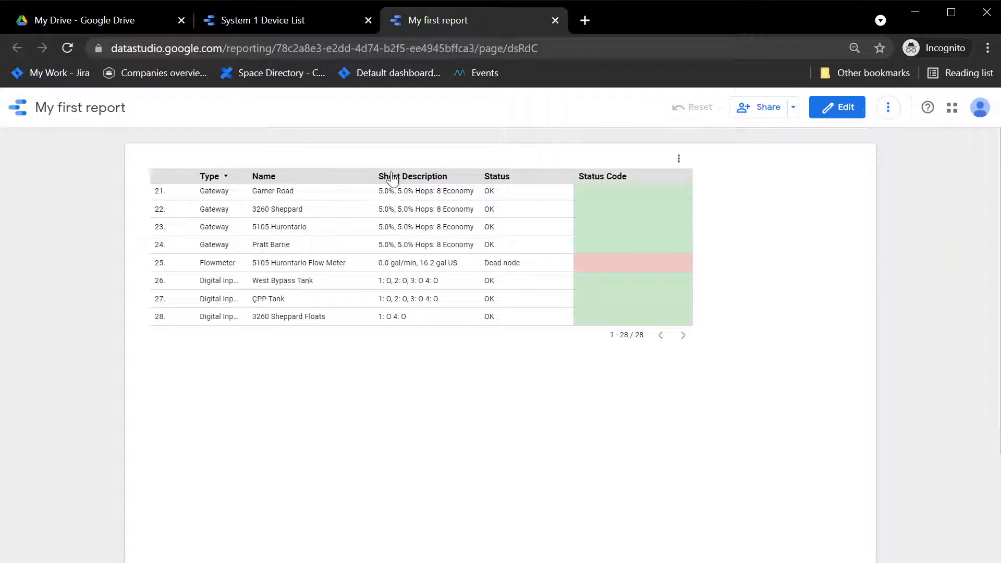
left_click(840, 107)
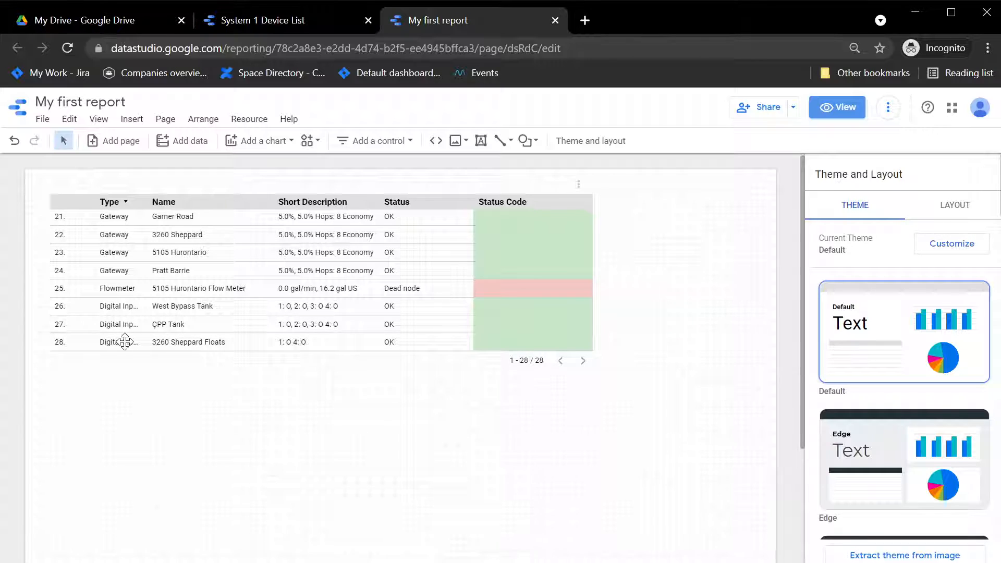
Turn off the row numbers and the pagination footer in the device table's style settings.
left_click(482, 249)
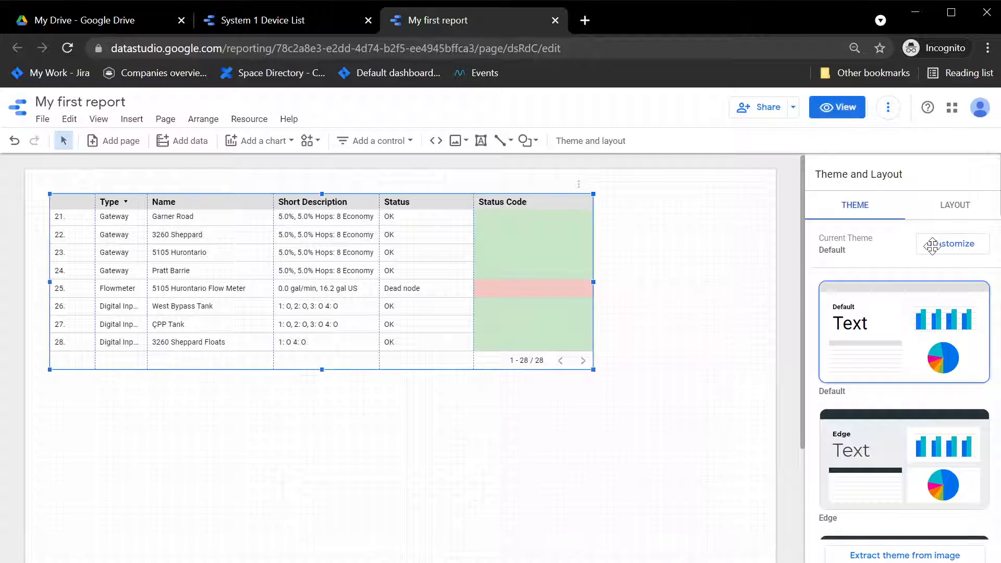
left_click(891, 204)
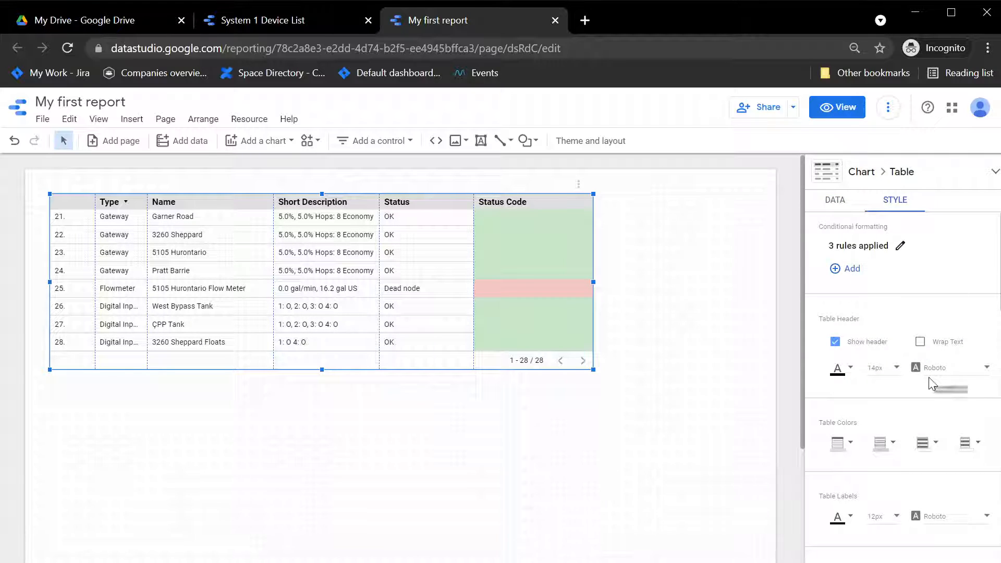
scroll(894, 373, "down", 3)
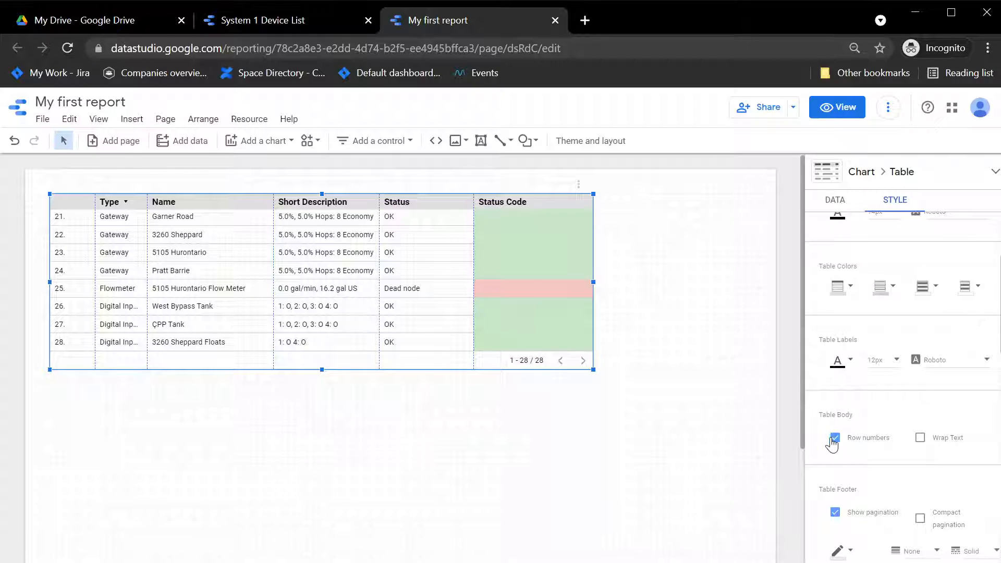
scroll(832, 441, "down", 5)
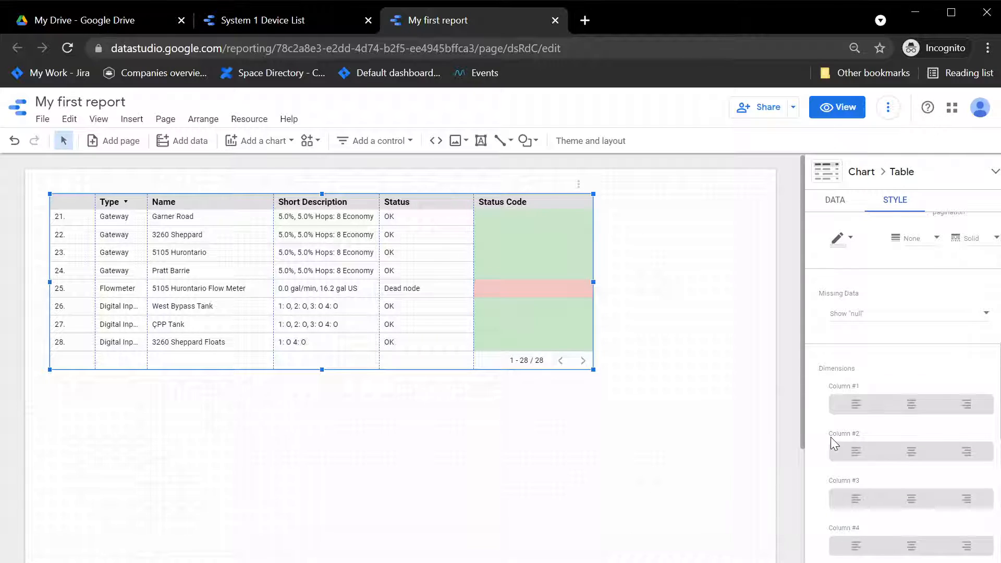
scroll(850, 369, "up", 5)
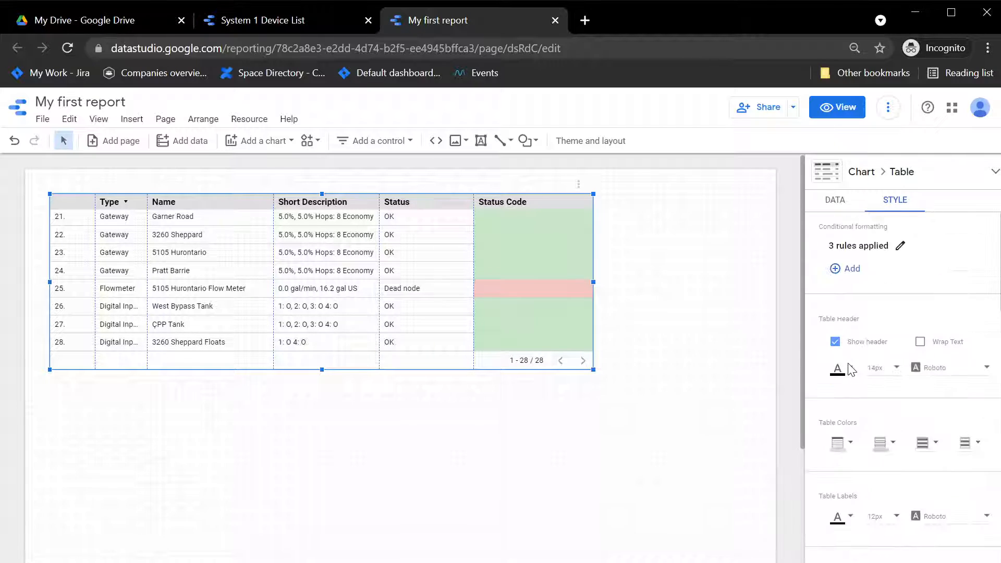
scroll(832, 320, "down", 2)
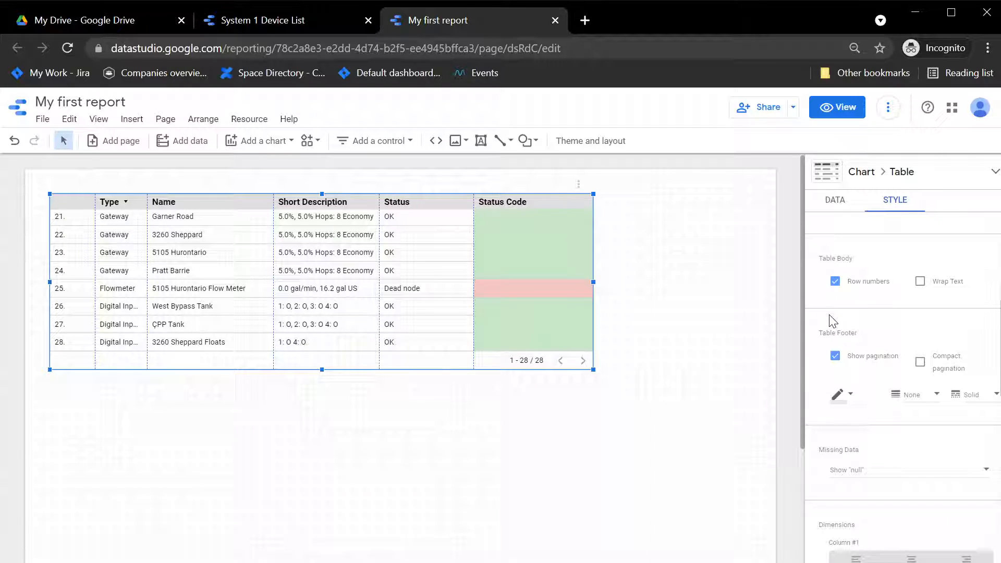
left_click(834, 282)
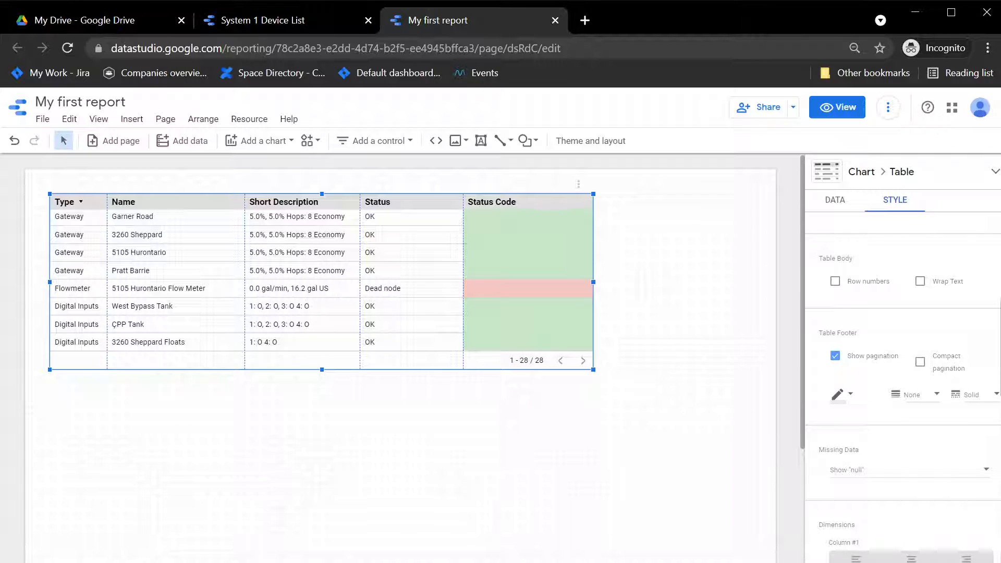
left_click(834, 356)
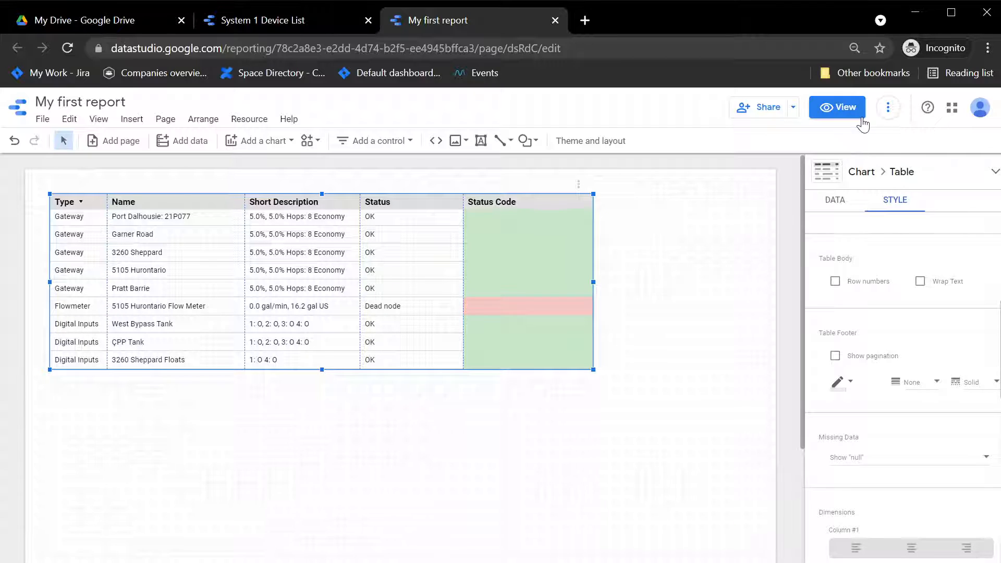
Check the restyled table from first to last row in view mode, and return to editing the report.
left_click(854, 109)
scroll(580, 250, "up", 10)
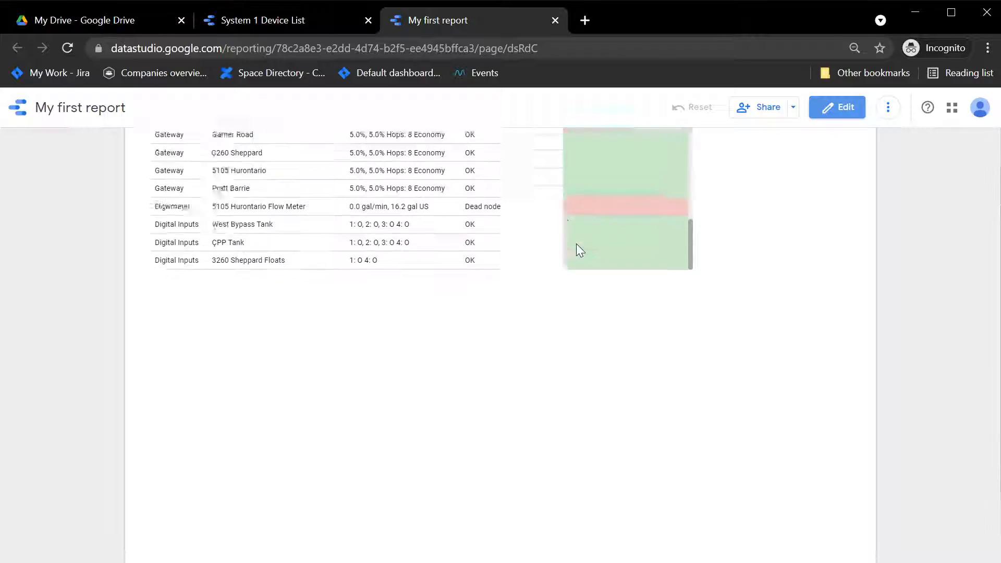
scroll(577, 243, "up", 10)
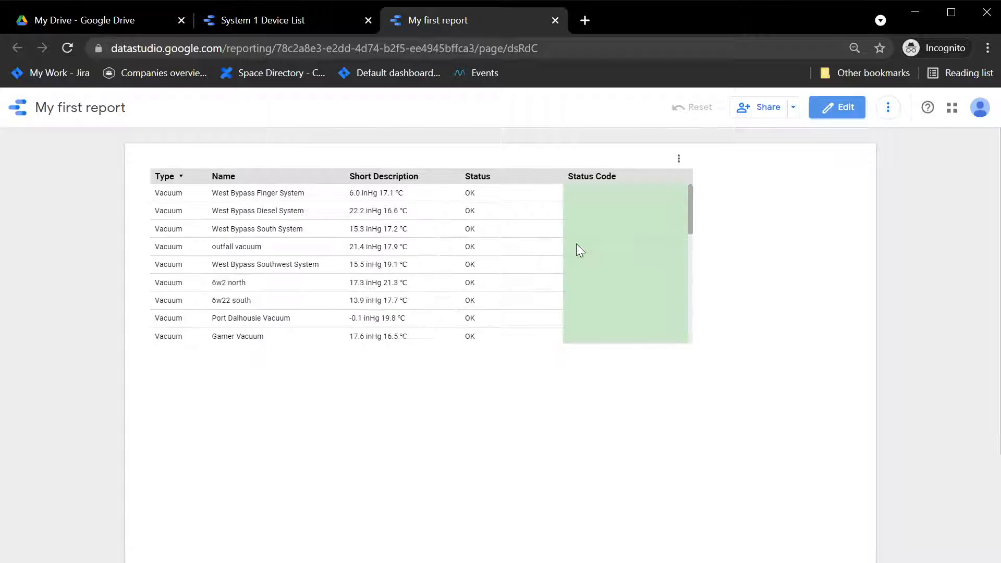
scroll(577, 243, "down", 10)
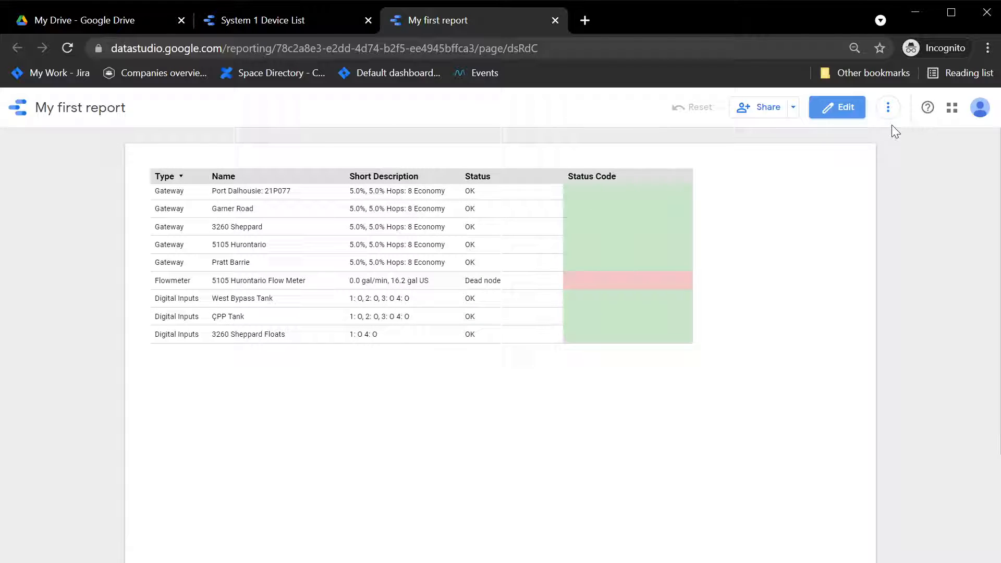
left_click(838, 112)
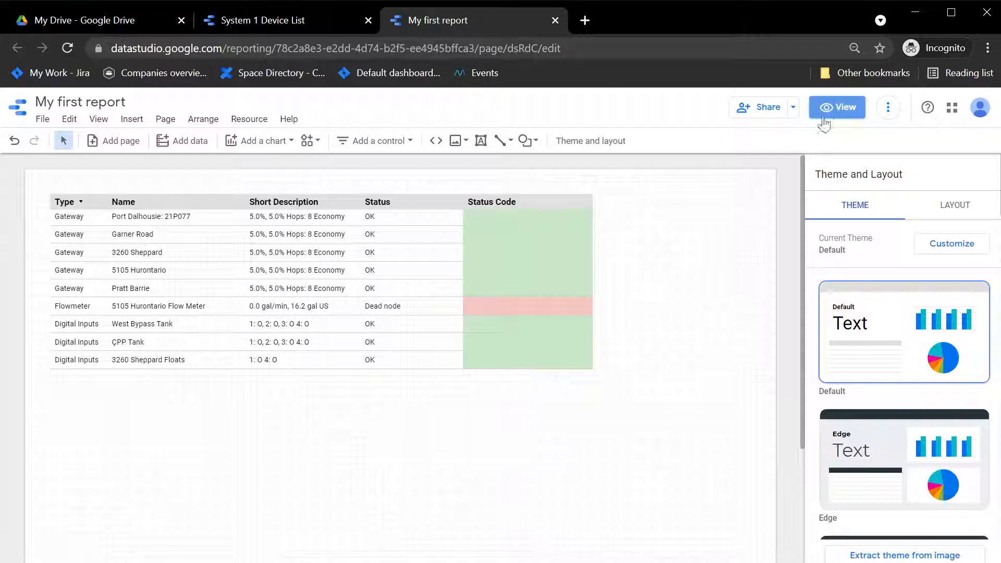